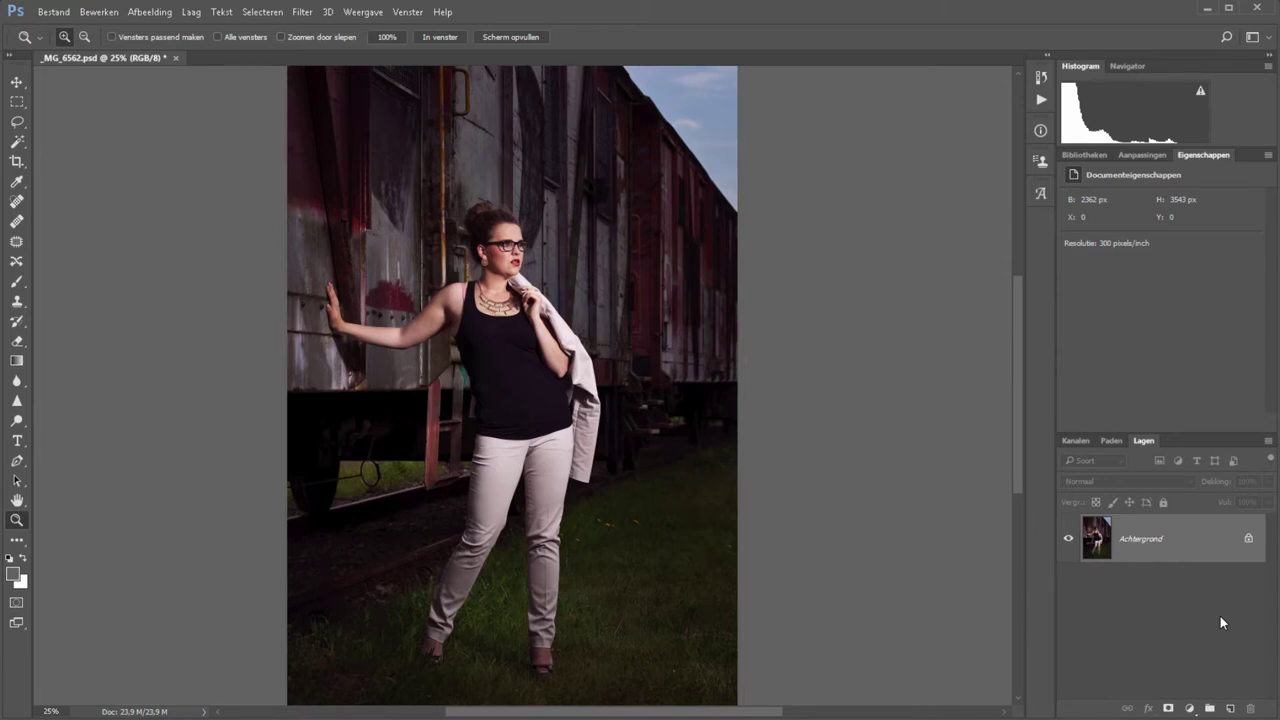
Copy the photo to Laag 1 and apply Hoogdoorlaat (High Pass) at a 7,2 pixel radius
key("ctrl+j")
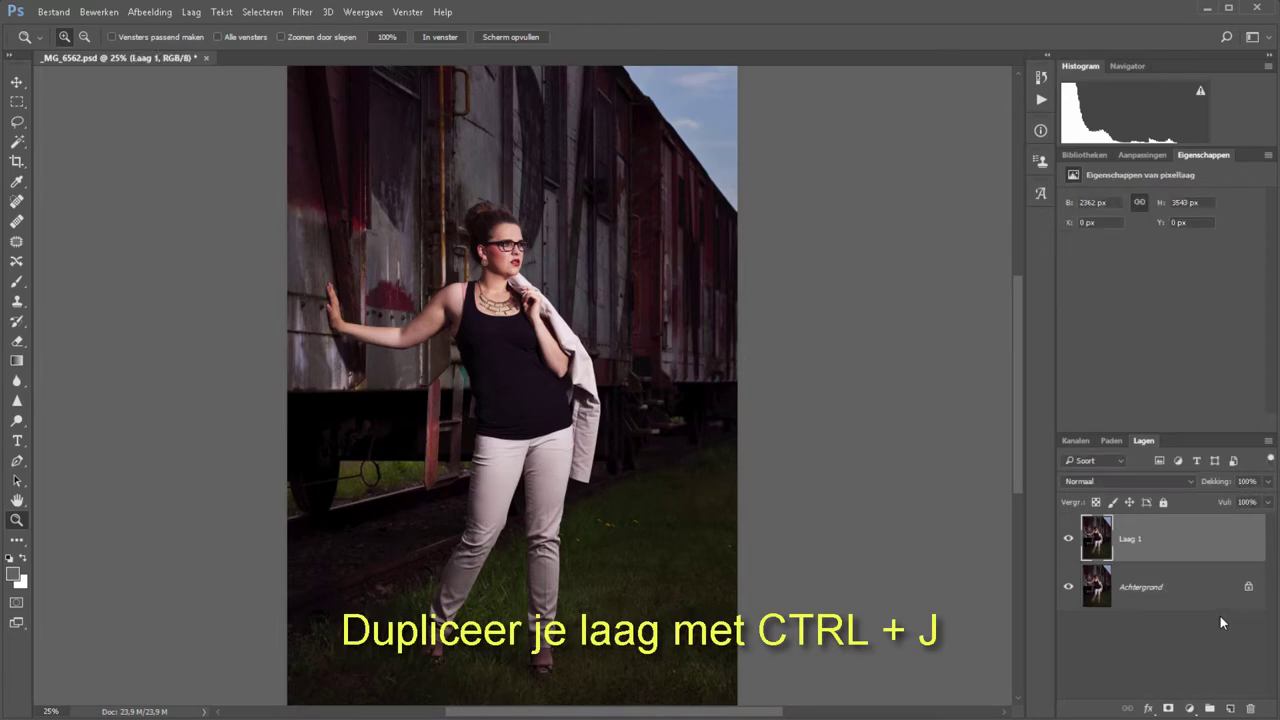
left_click(301, 12)
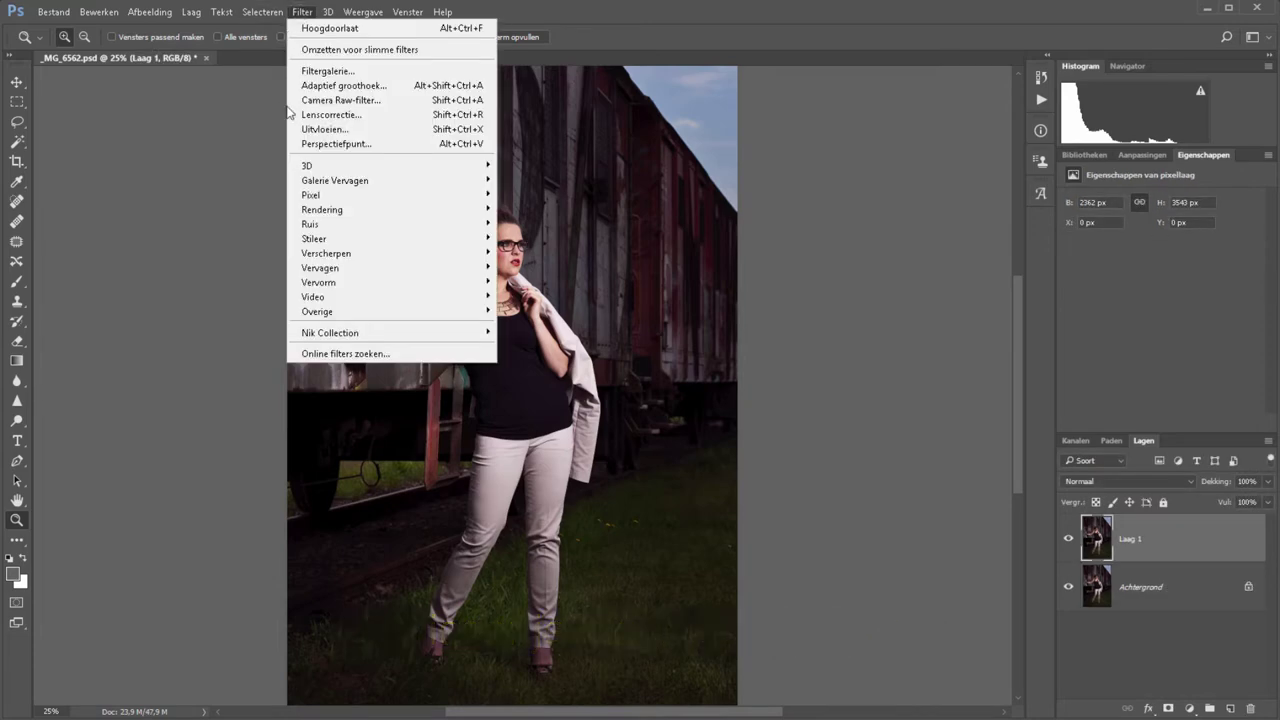
mouse_move(318, 311)
left_click(536, 334)
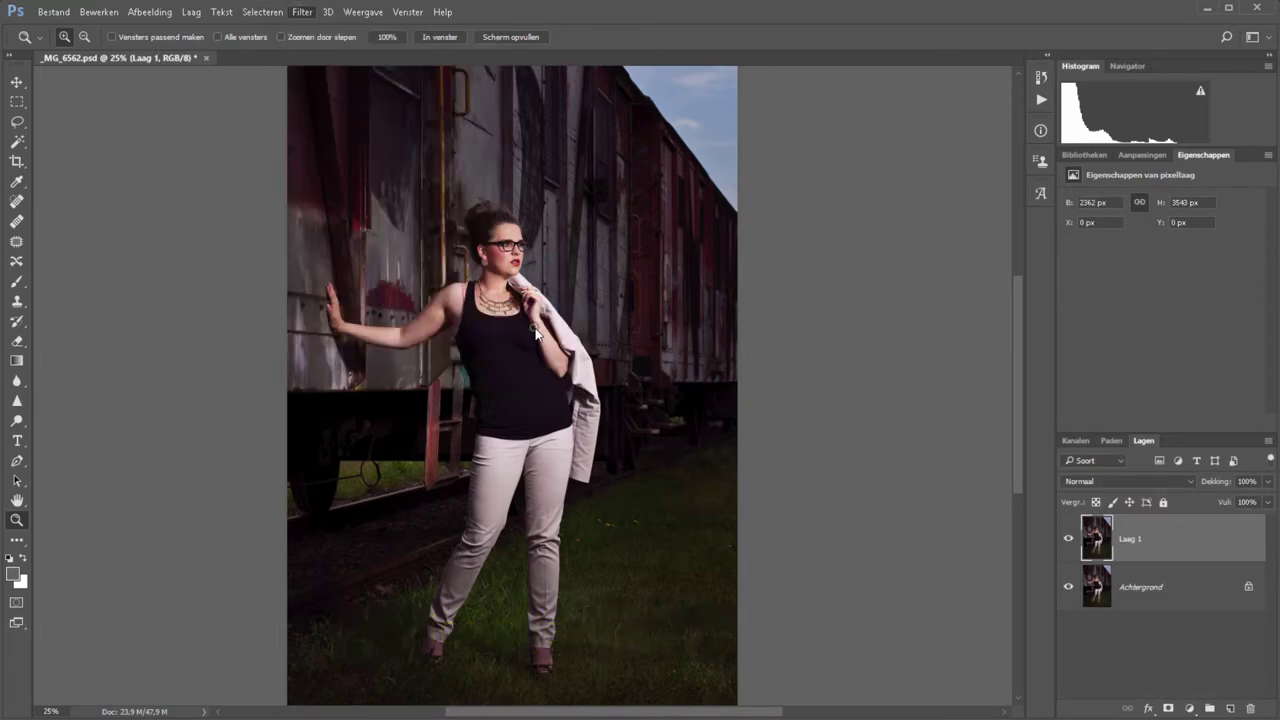
left_click(505, 252)
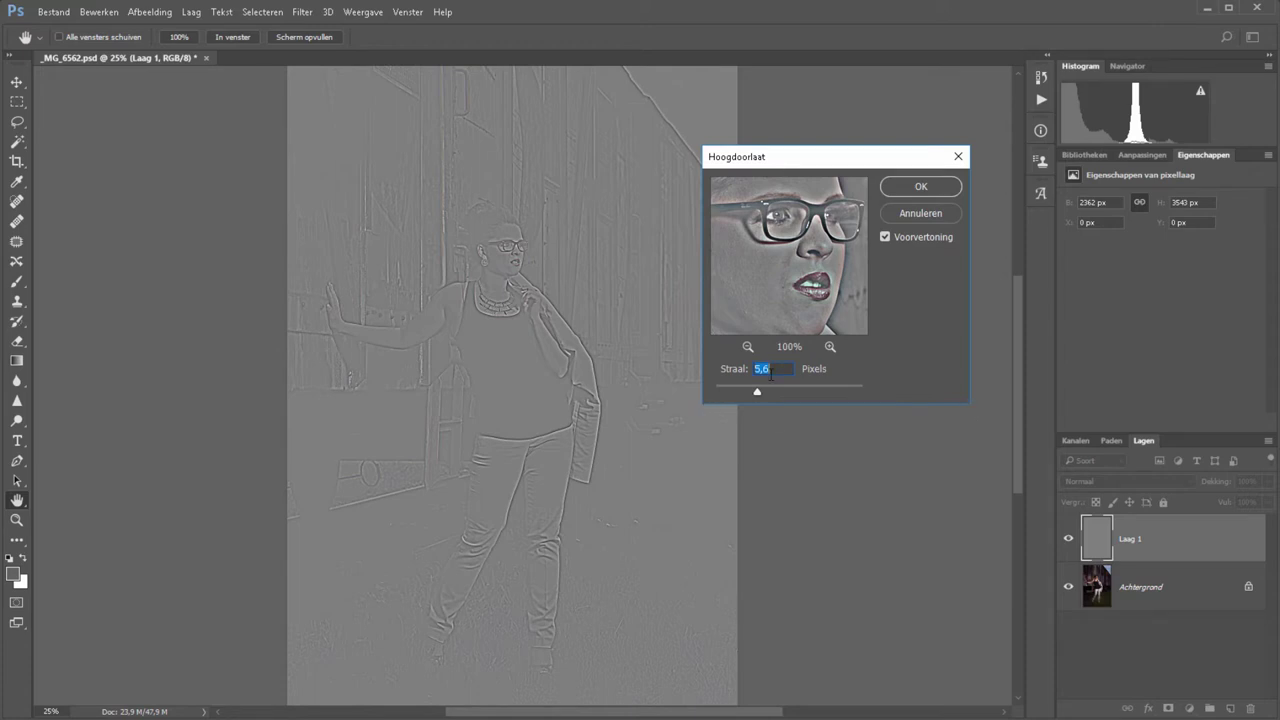
left_click_drag(757, 391, 846, 388)
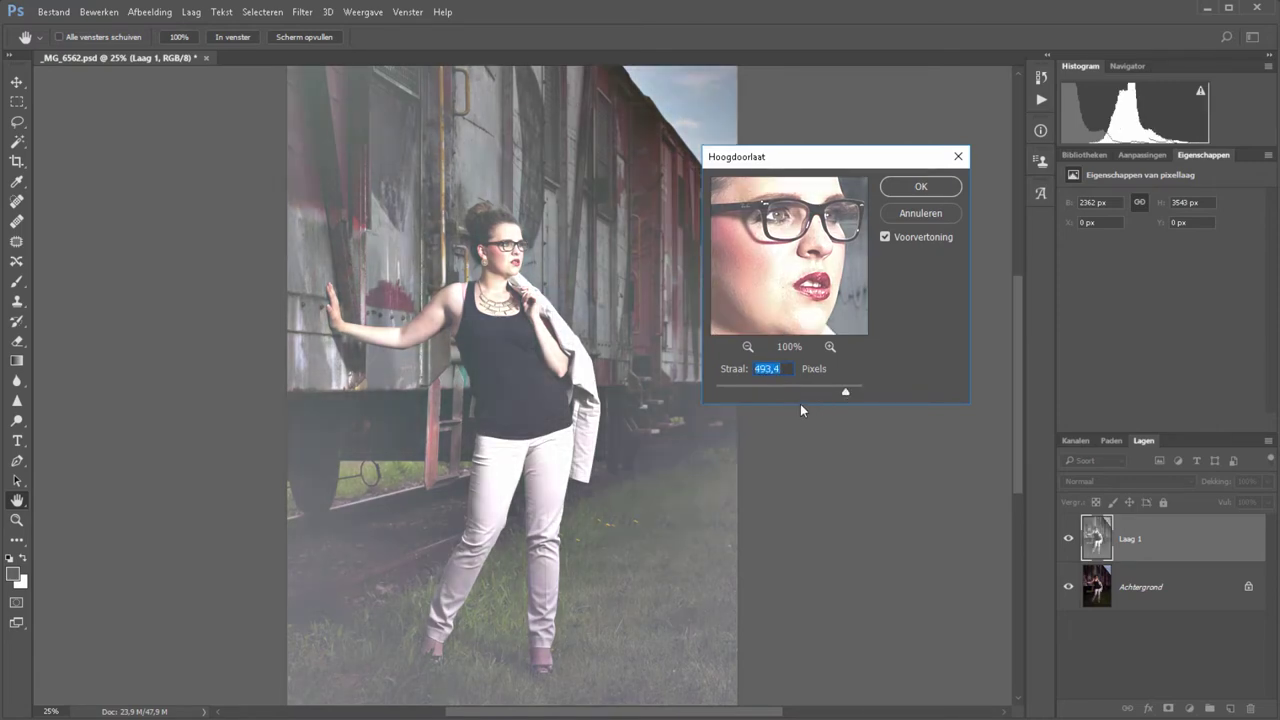
mouse_move(846, 391)
left_mouse_down()
mouse_move(722, 391)
mouse_move(766, 393)
left_mouse_up()
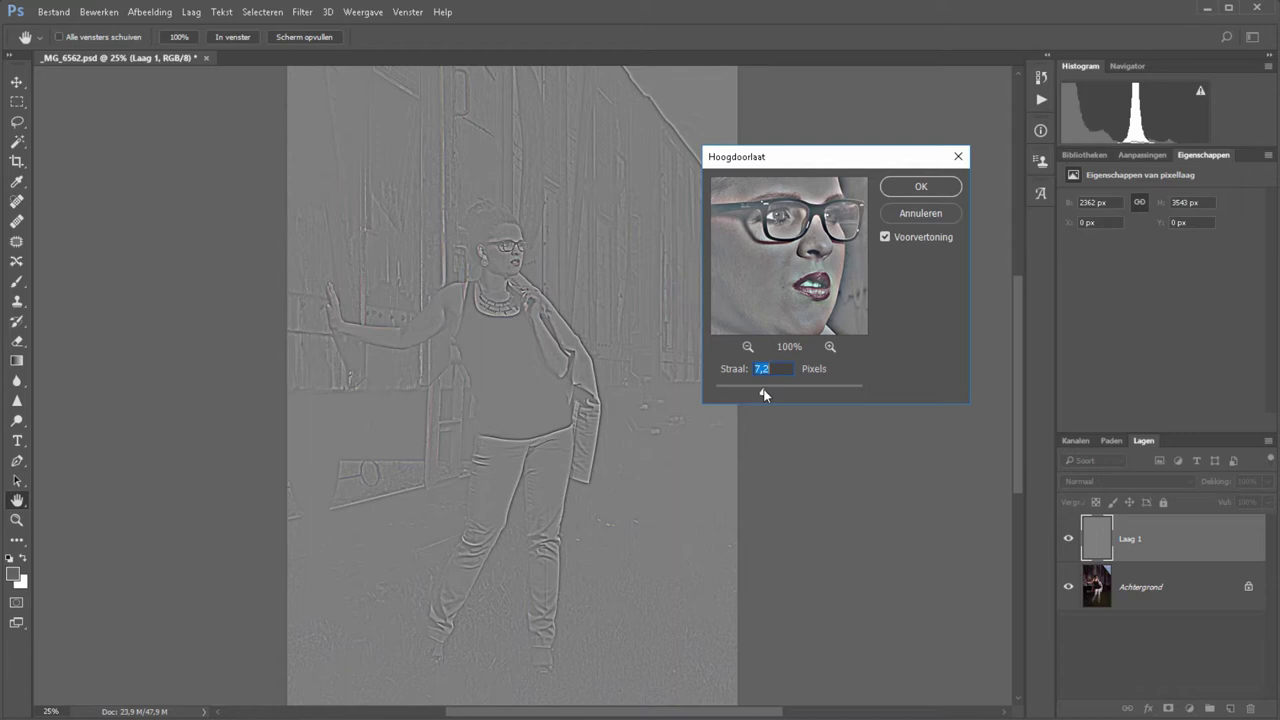
left_click(902, 190)
key("z")
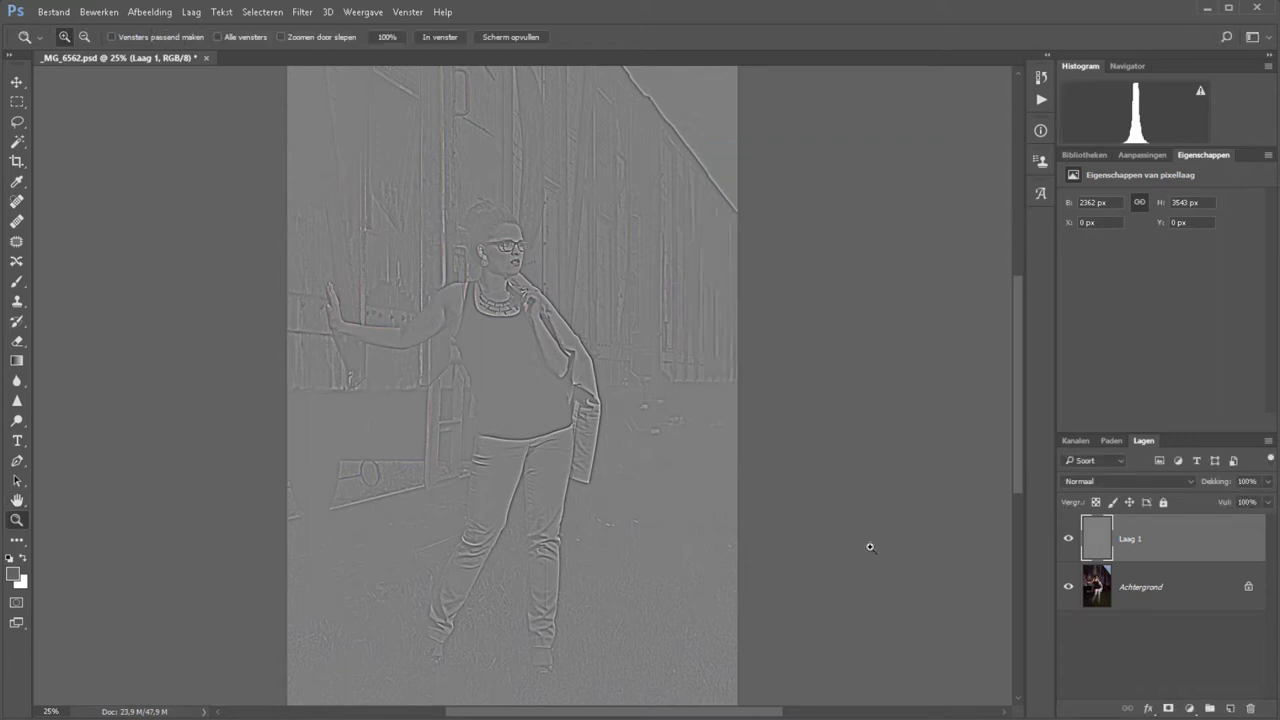
Set Laag 1 to Bedekken (Overlay) blending and toggle its visibility to compare
left_click(1109, 482)
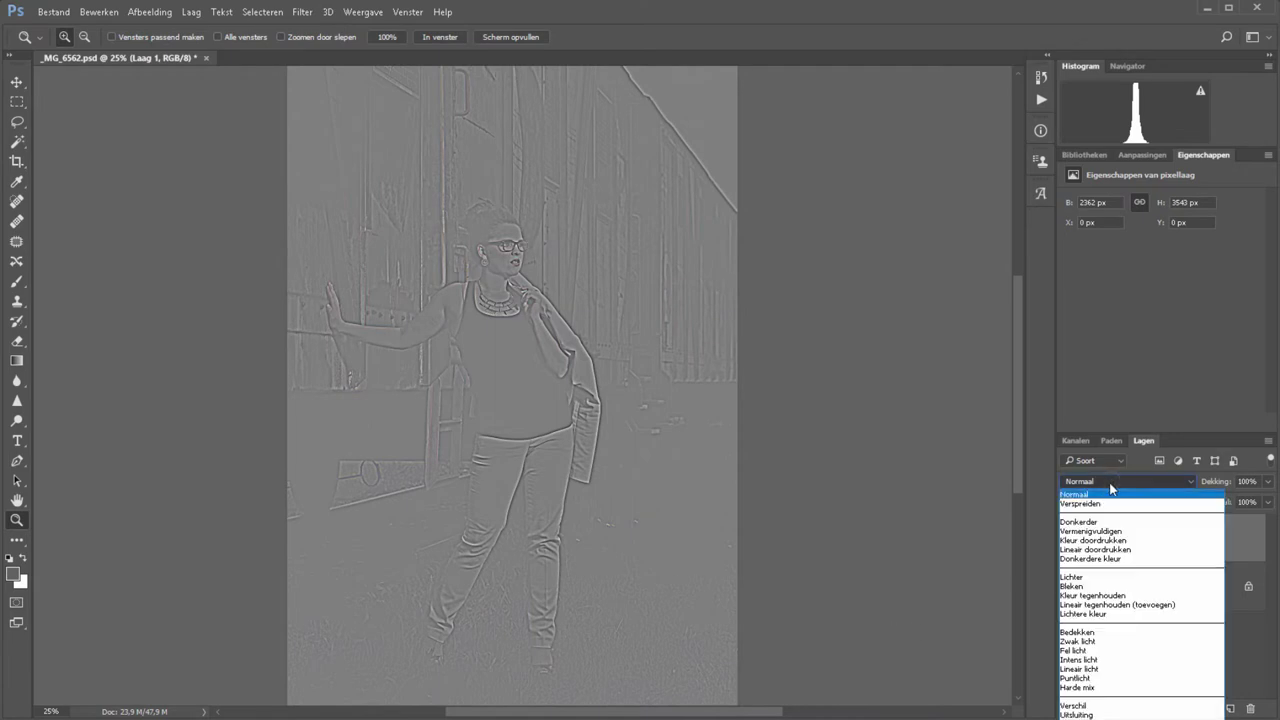
left_click(1121, 633)
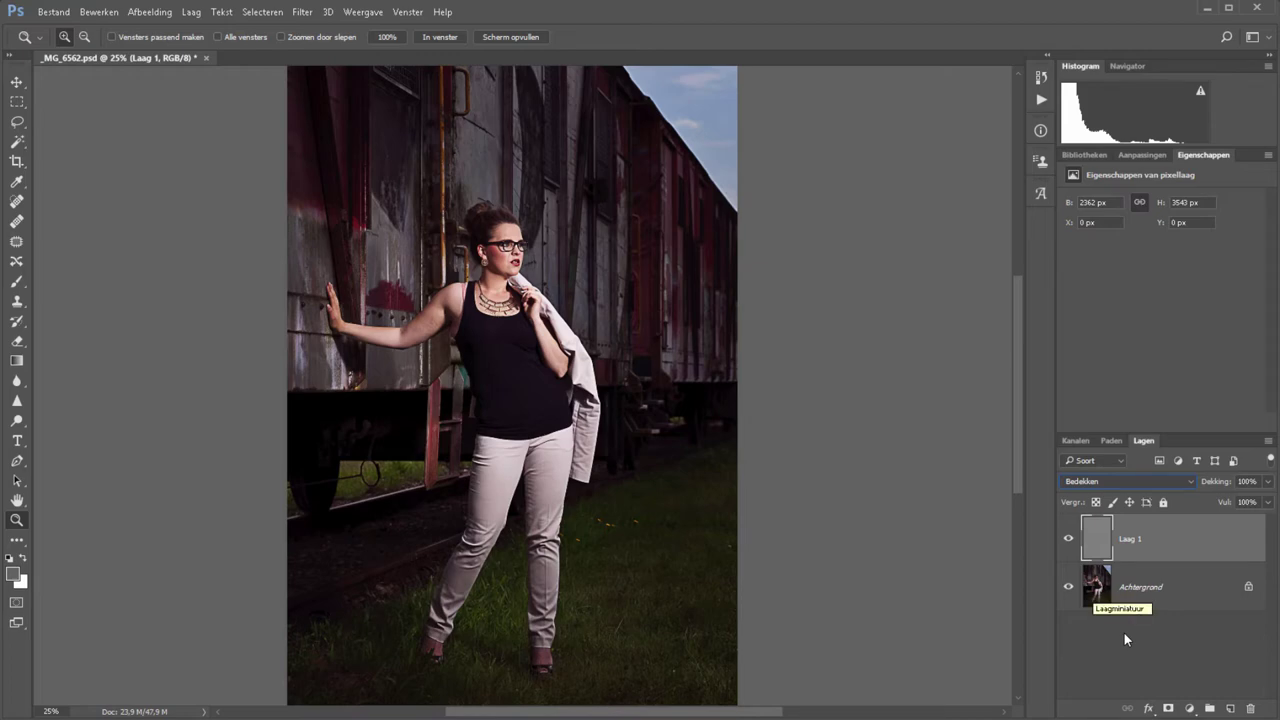
left_click(1068, 539)
left_click(1068, 539)
Add a Levendigheid (Vibrance) layer with Verzadiging lowered to -30
left_click(1189, 708)
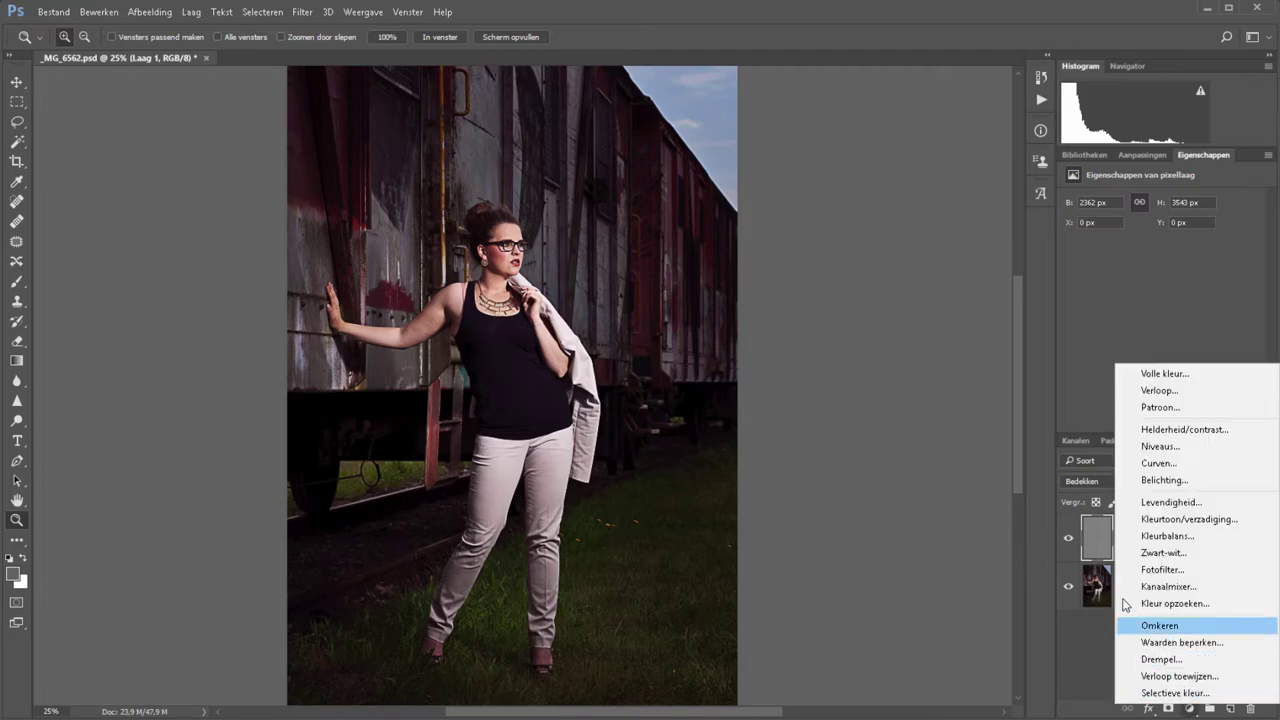
left_click(1172, 503)
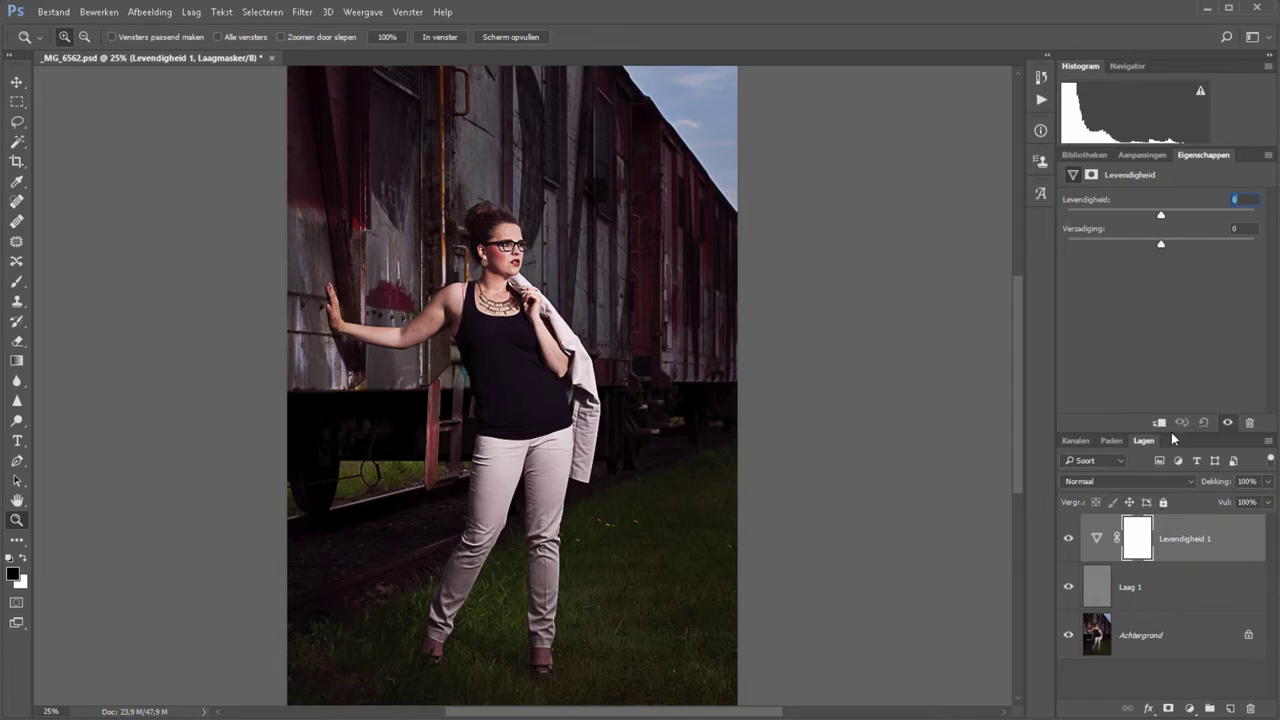
left_click_drag(1161, 243, 1125, 246)
left_click(1189, 708)
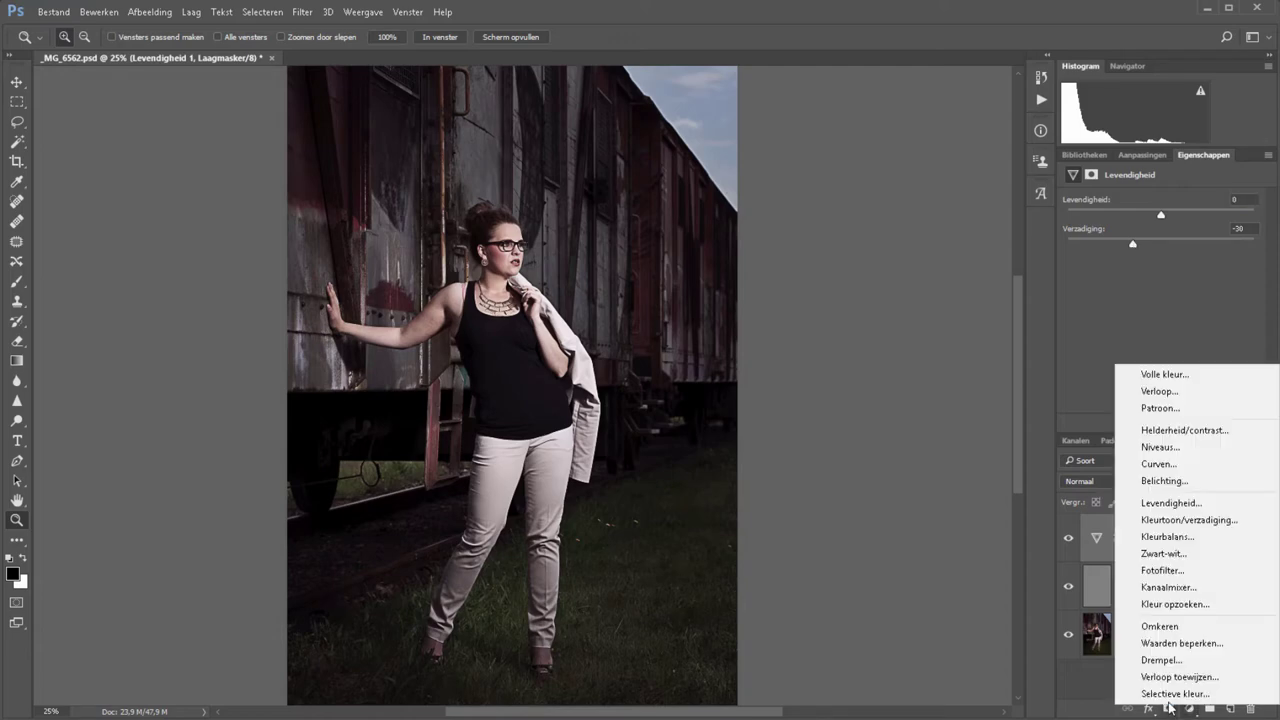
Add a Verloop gradient fill layer with a black (000000) to transparent gradient
left_click(1158, 391)
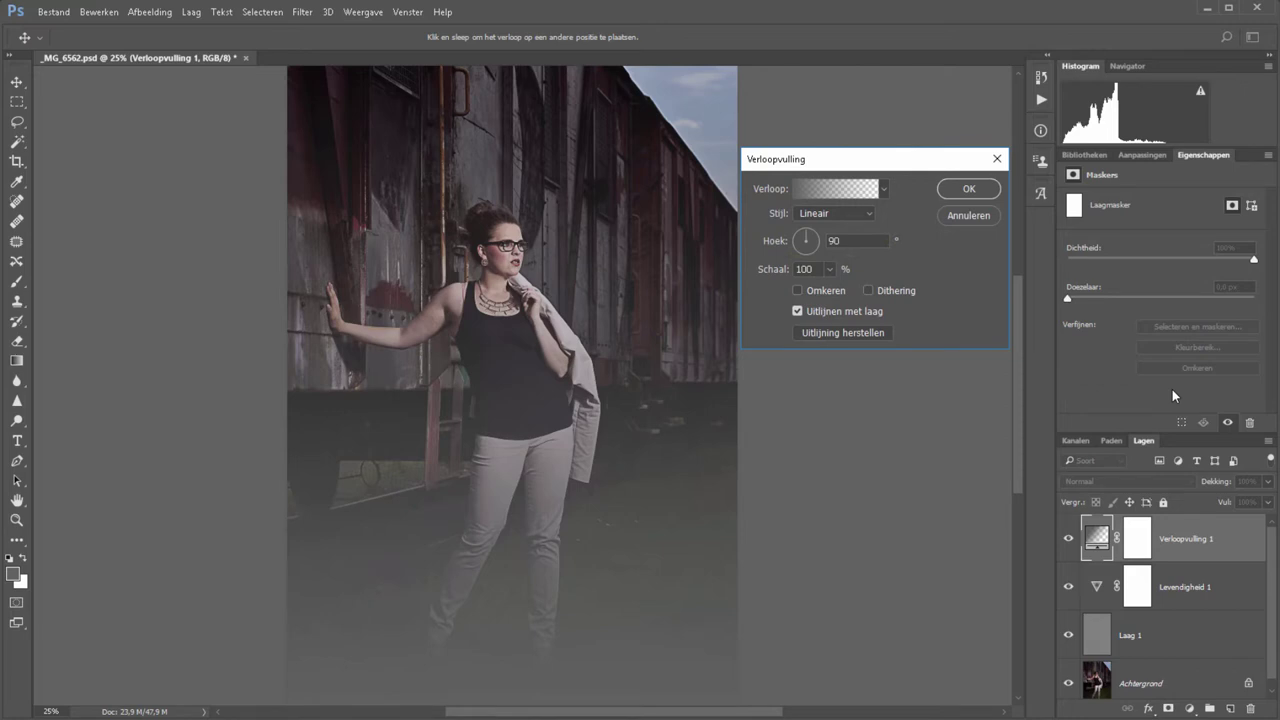
left_click(822, 187)
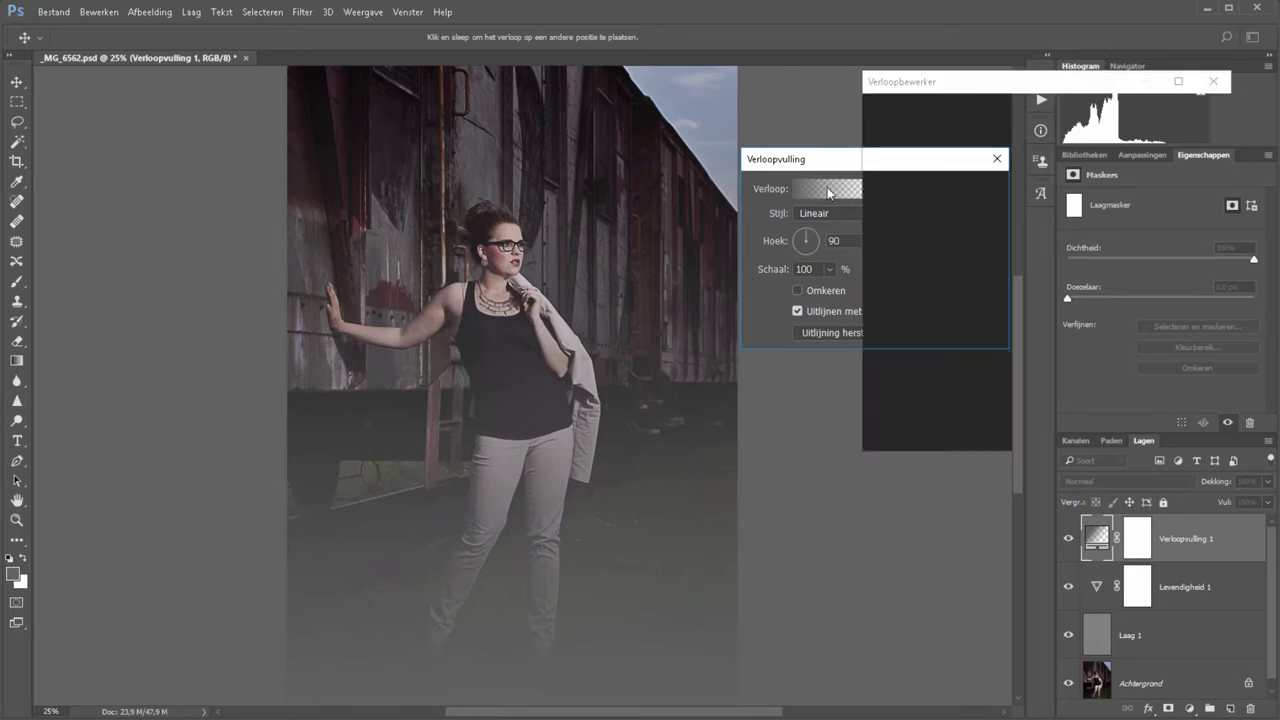
left_click(883, 350)
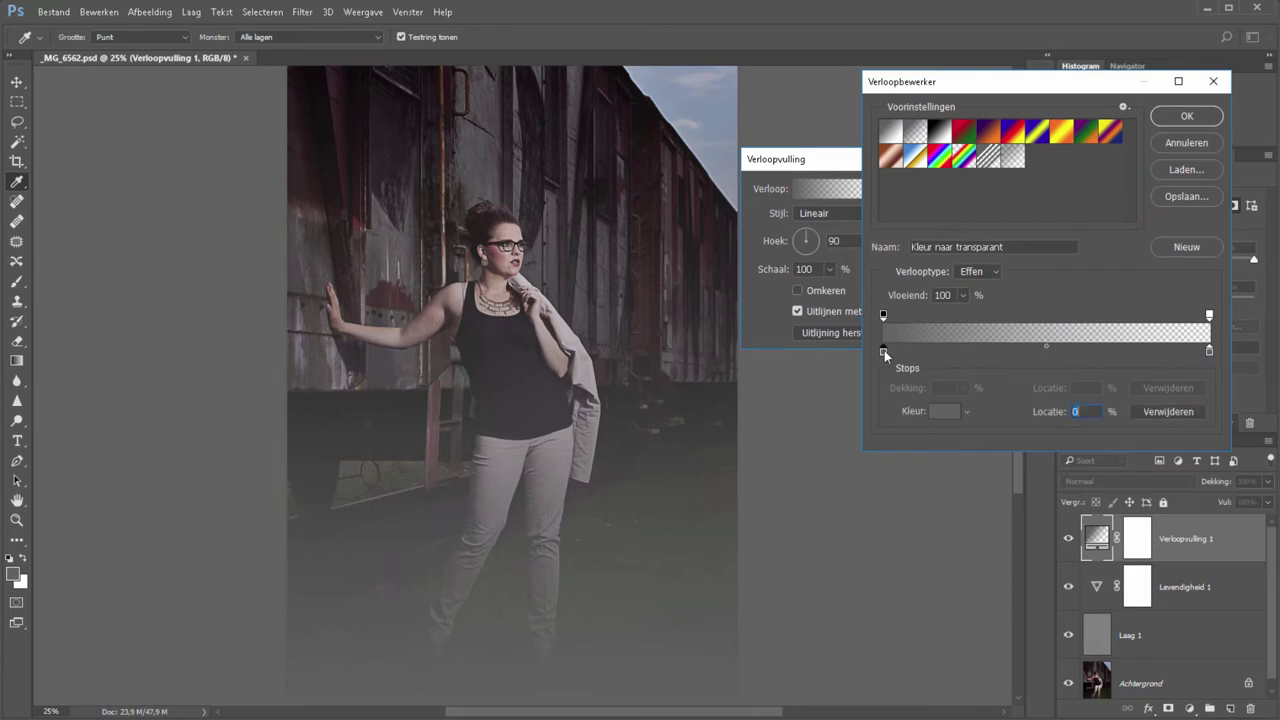
left_click(944, 411)
type("000000")
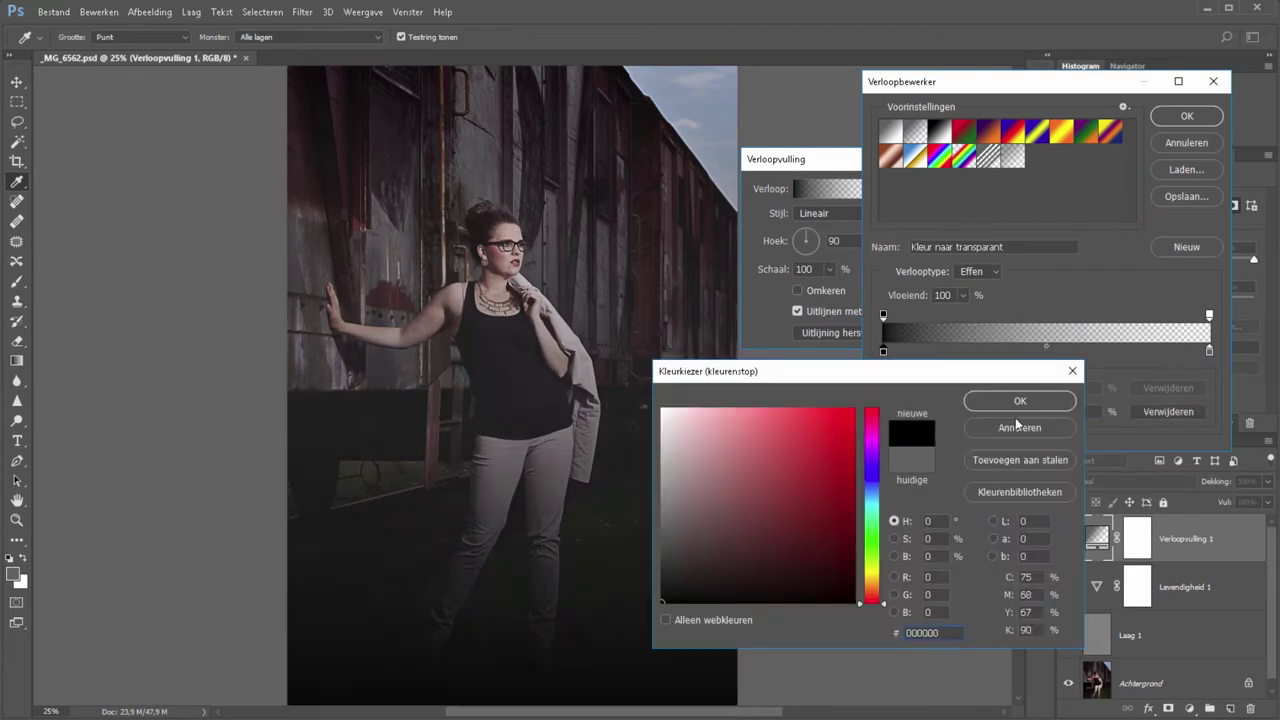
left_click(1010, 405)
left_click(1204, 118)
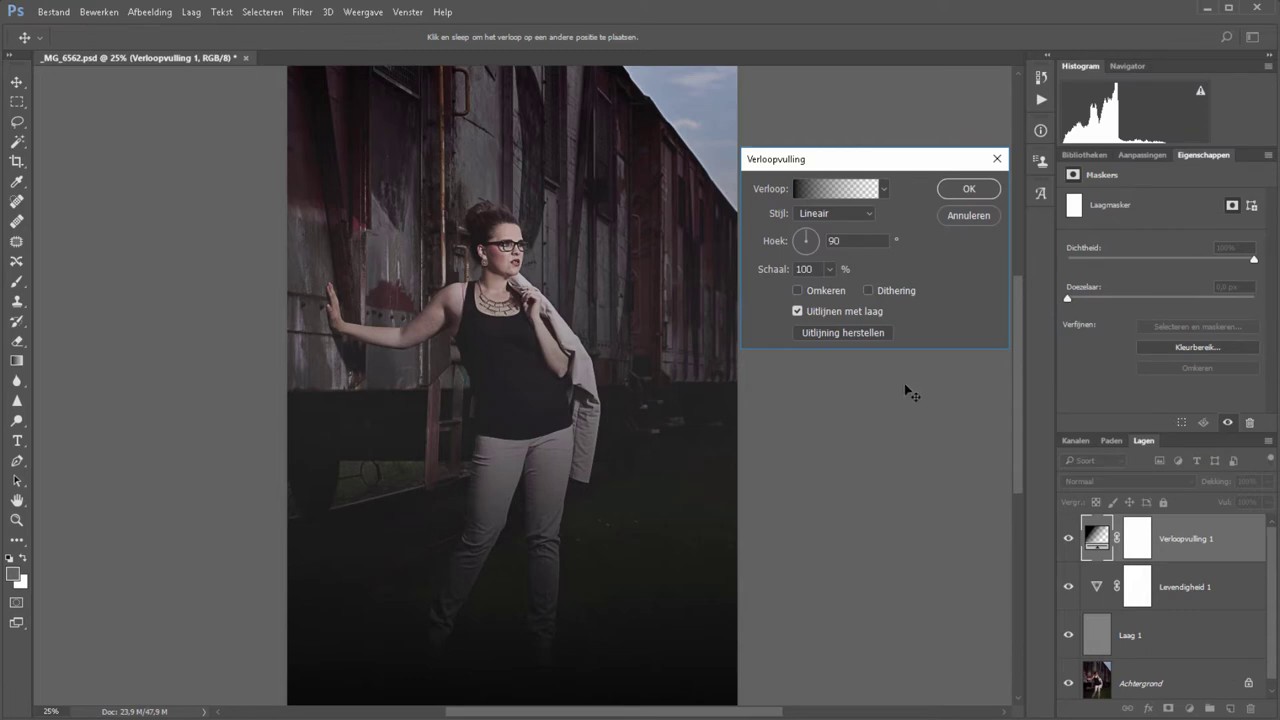
Make the gradient Radiaal and reversed, then lower the fill layer's opacity to 24%
left_click(840, 217)
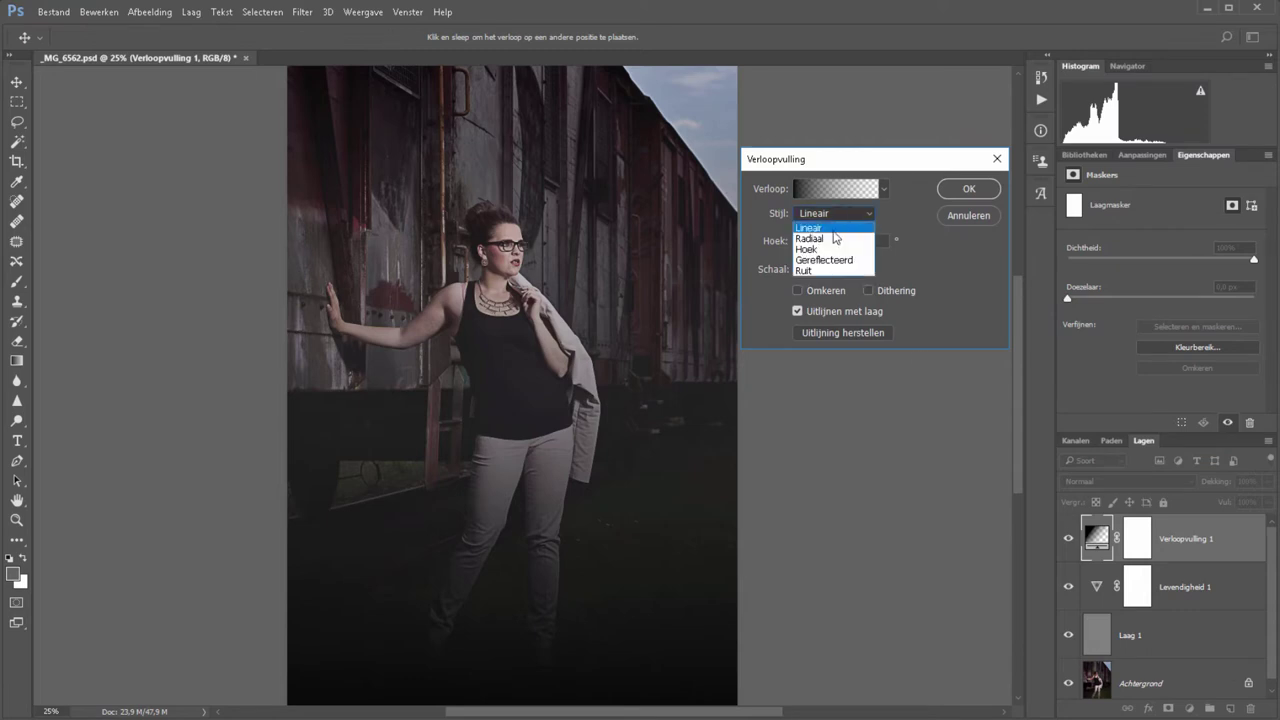
left_click(836, 238)
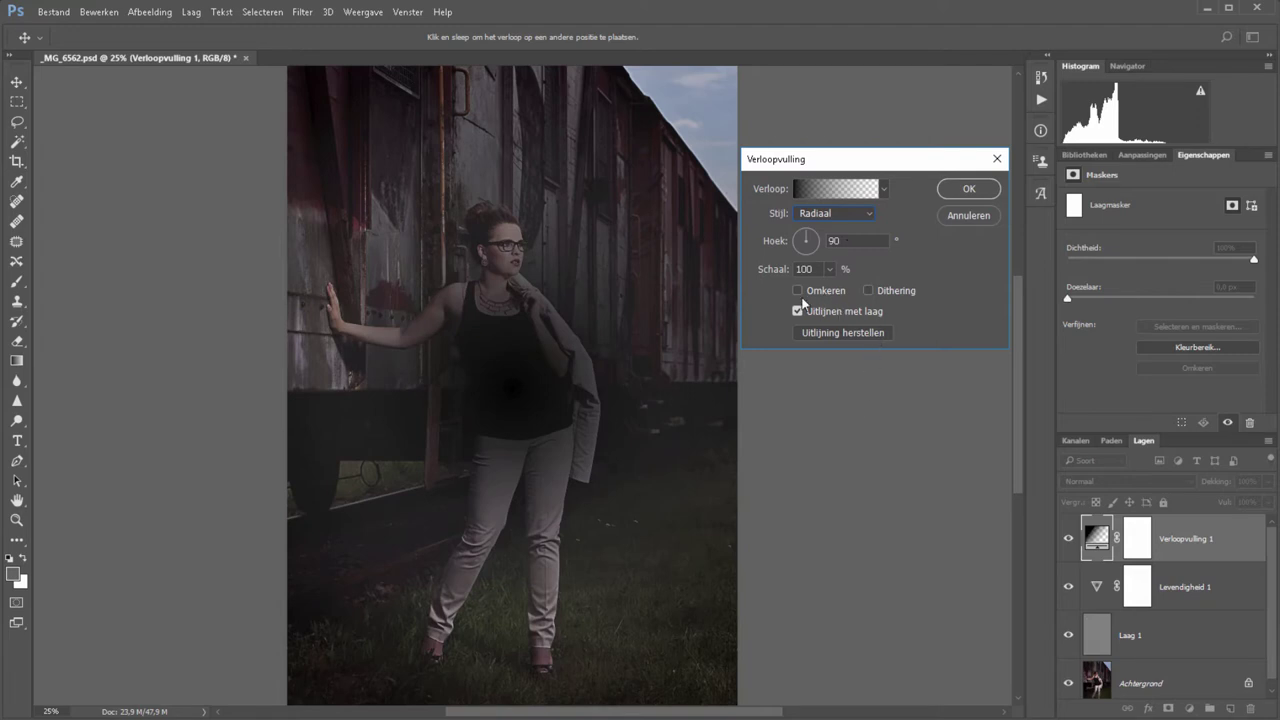
left_click(797, 291)
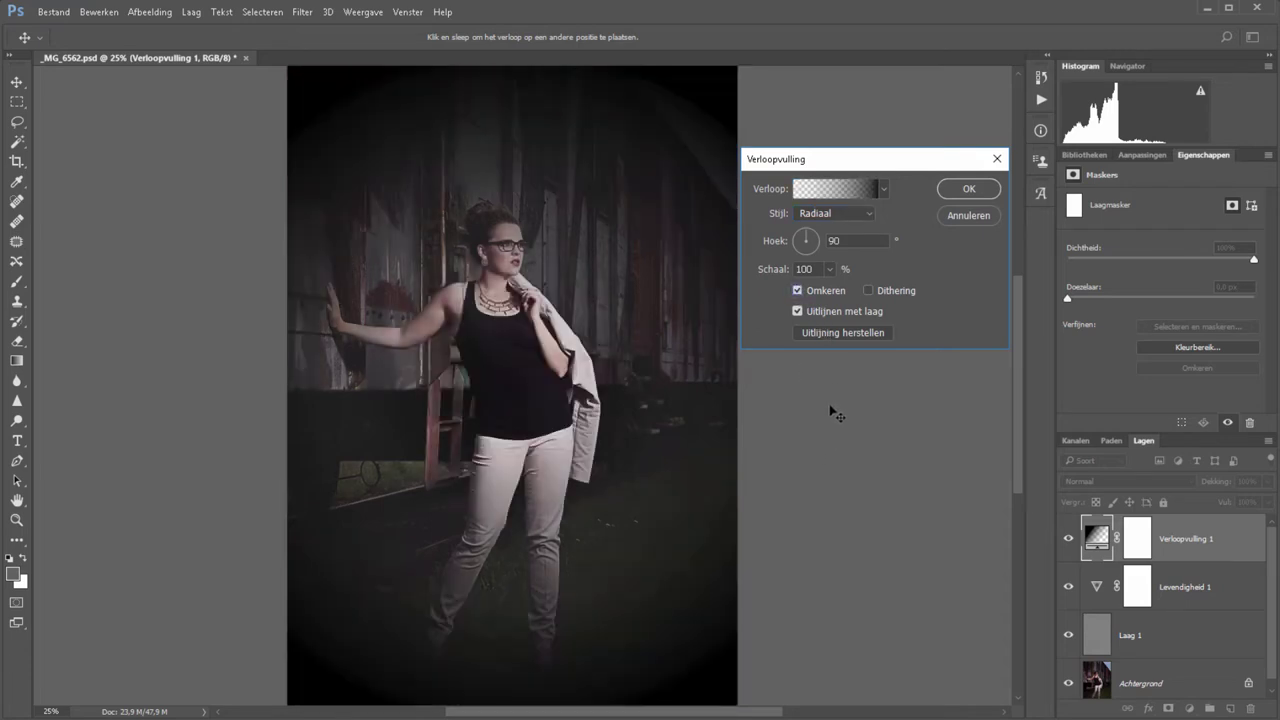
left_click(970, 188)
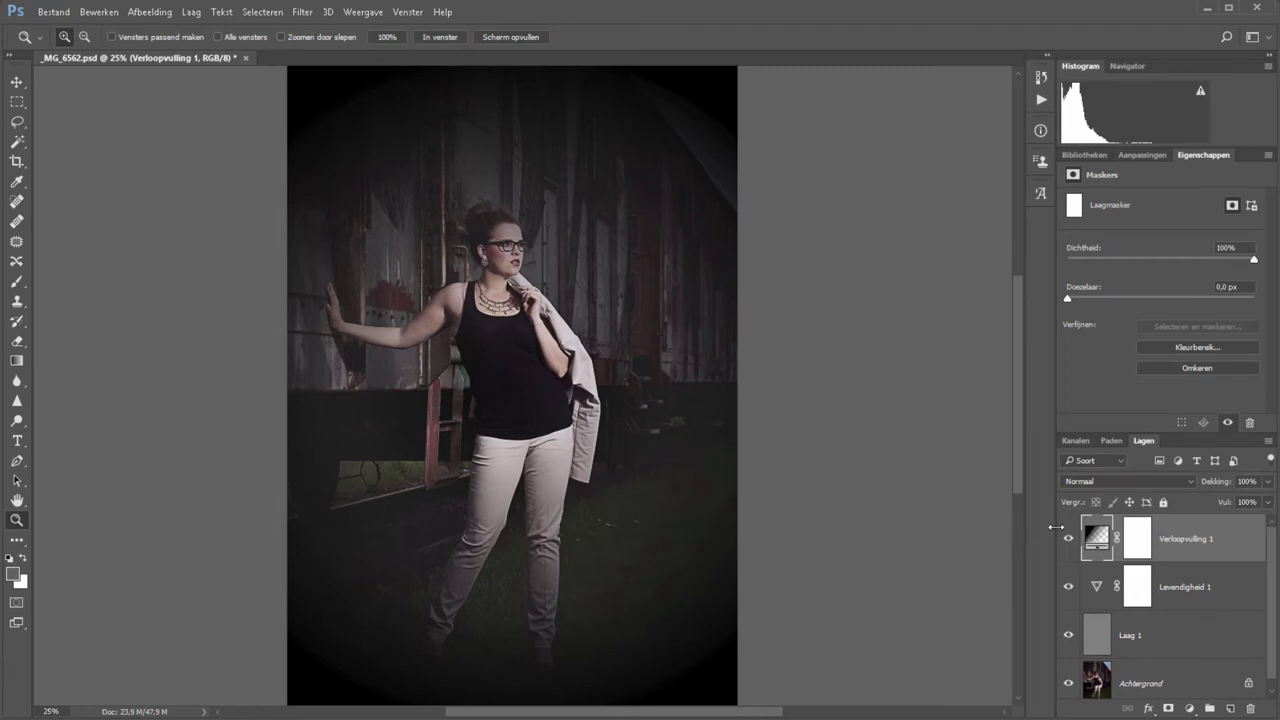
left_click_drag(1218, 482, 1157, 485)
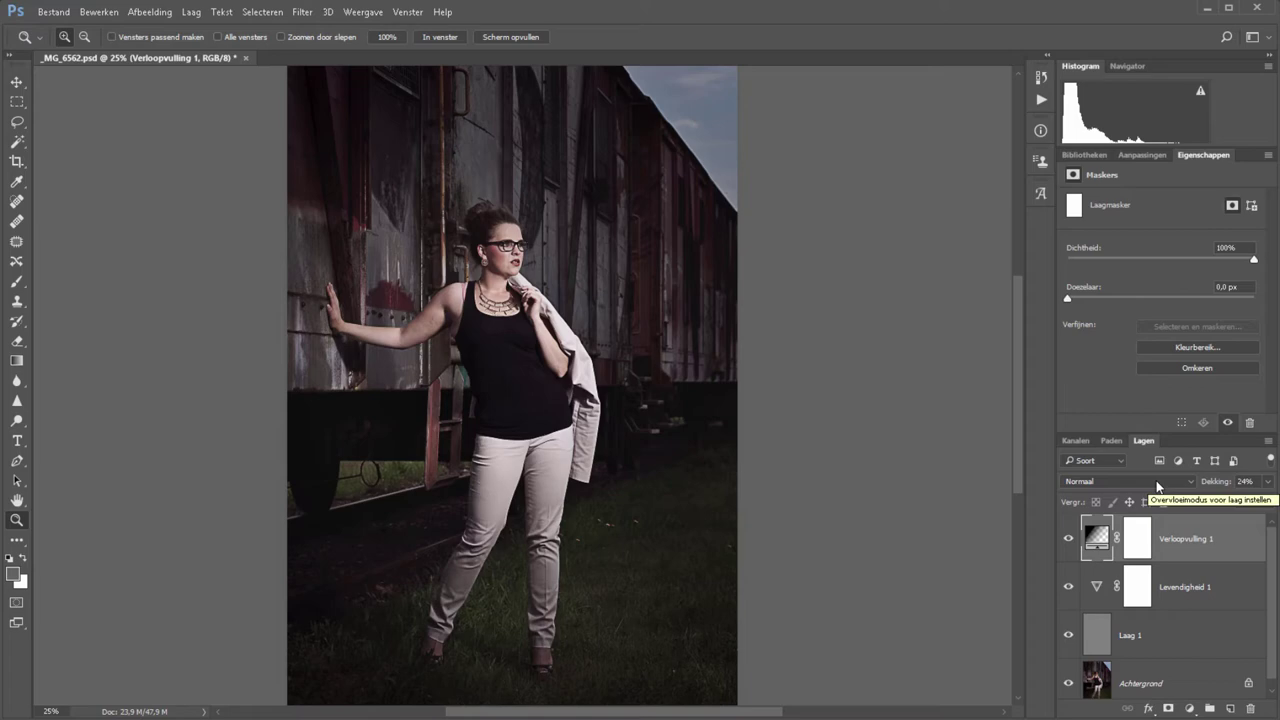
left_click(1189, 709)
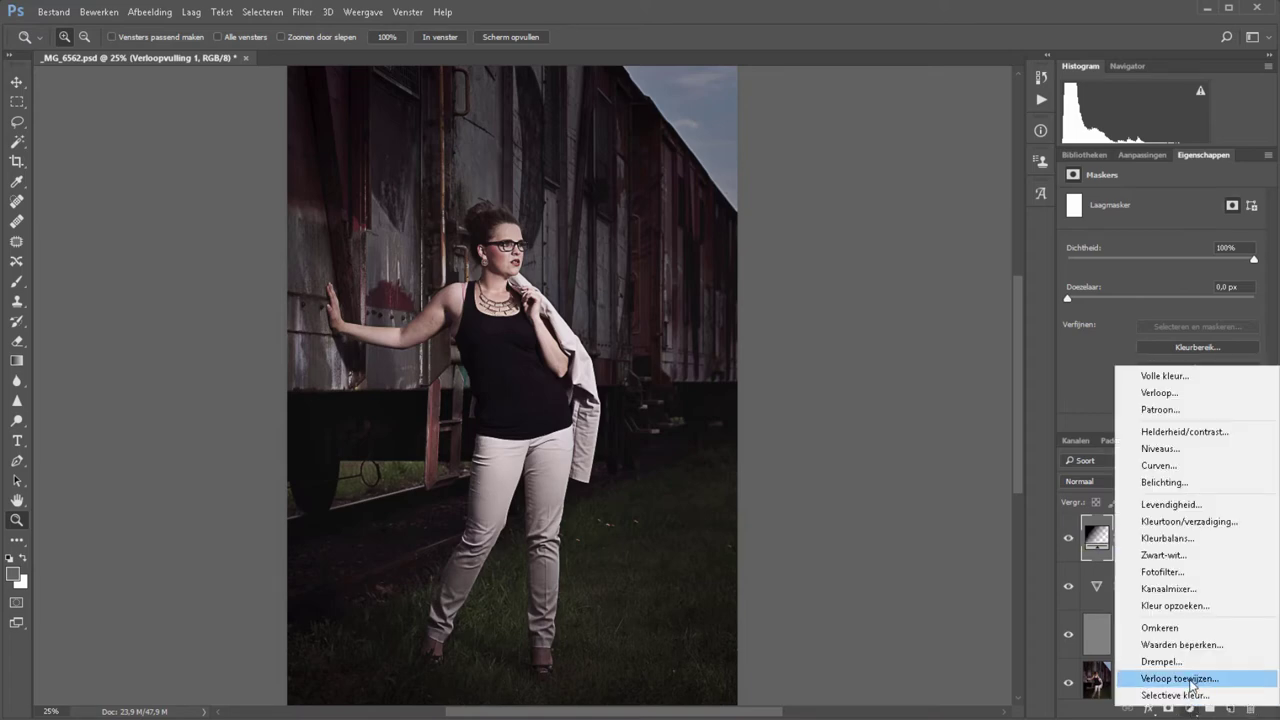
Add a Verloop toewijzen gradient map running from pure black (000000) to white
left_click(1190, 683)
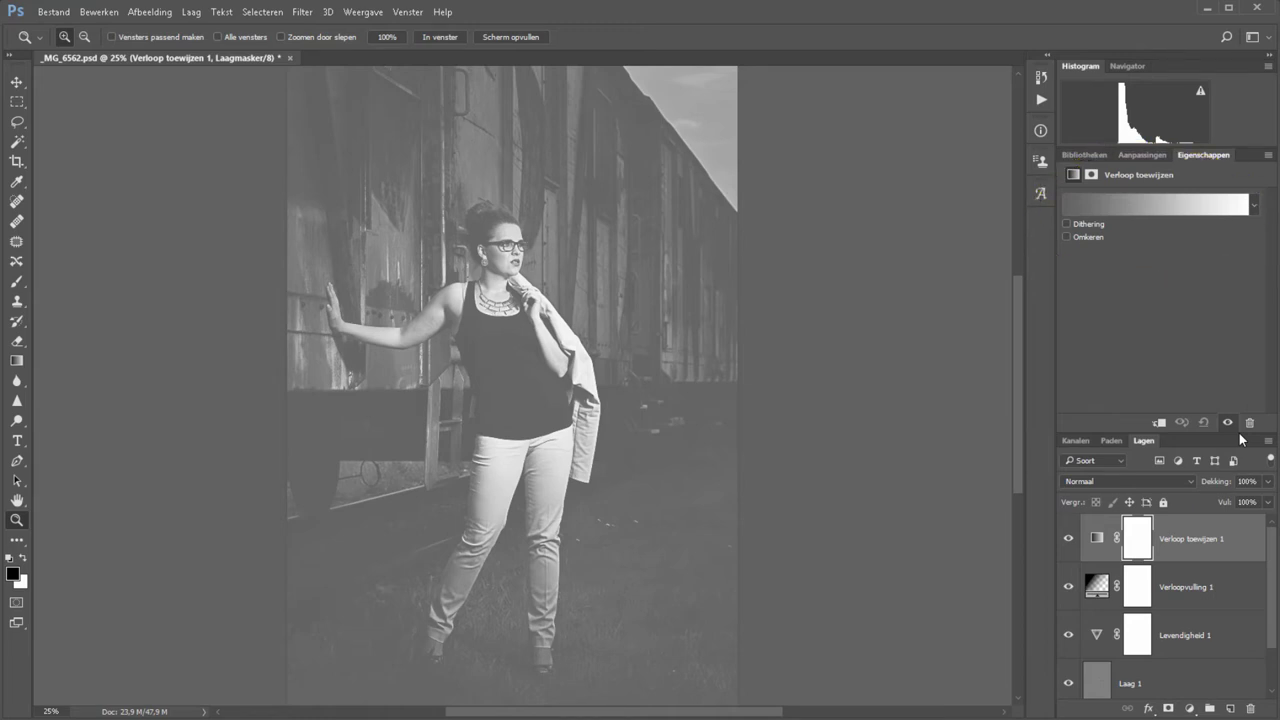
left_click(1131, 205)
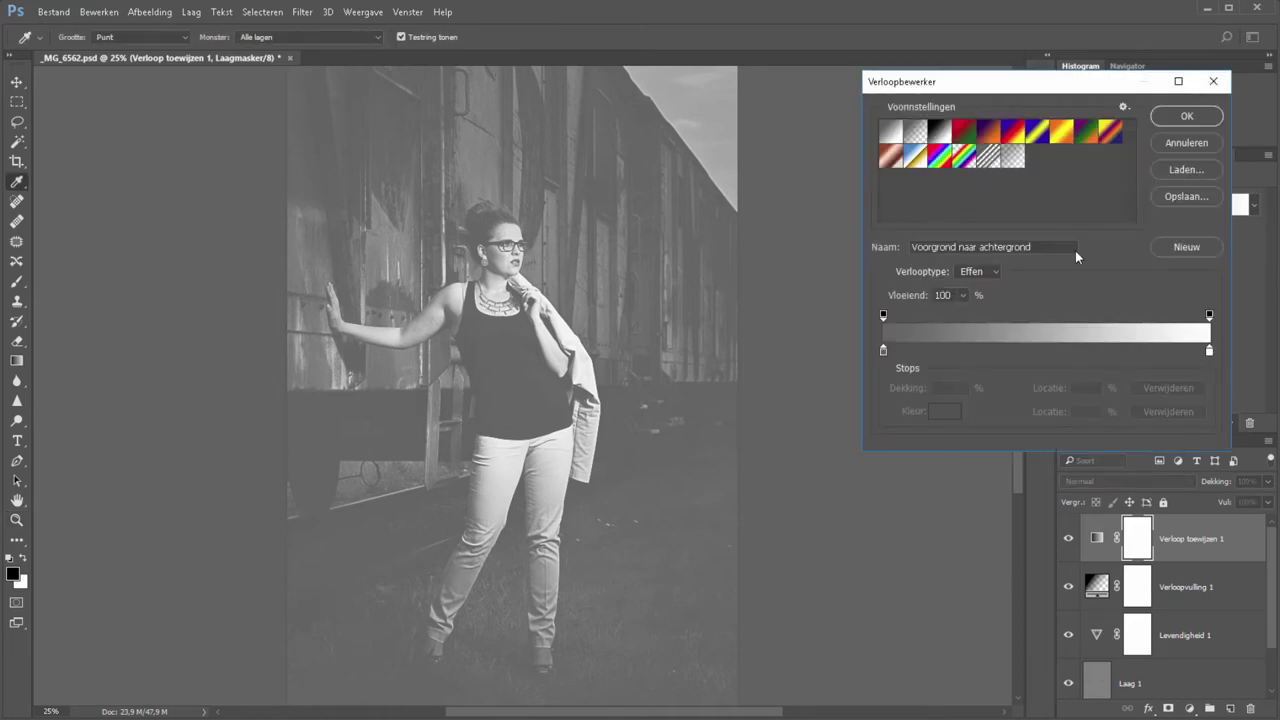
left_click(883, 351)
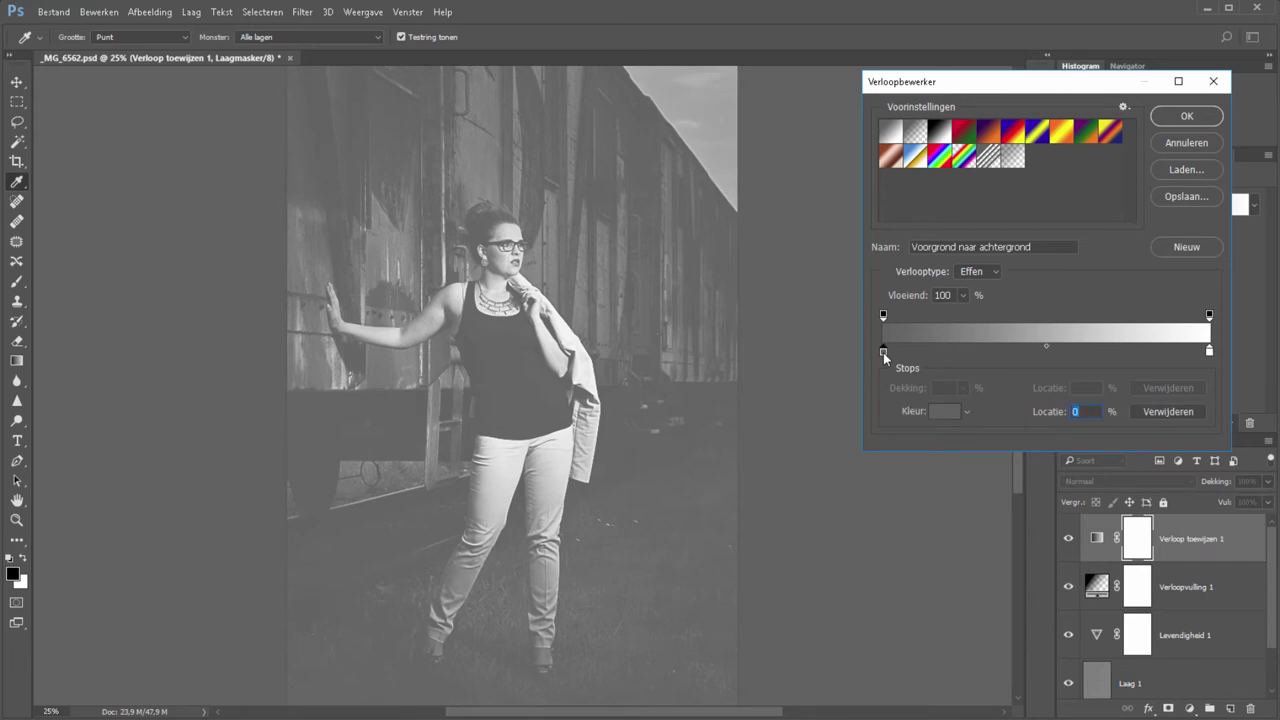
double_click(883, 351)
type("000000")
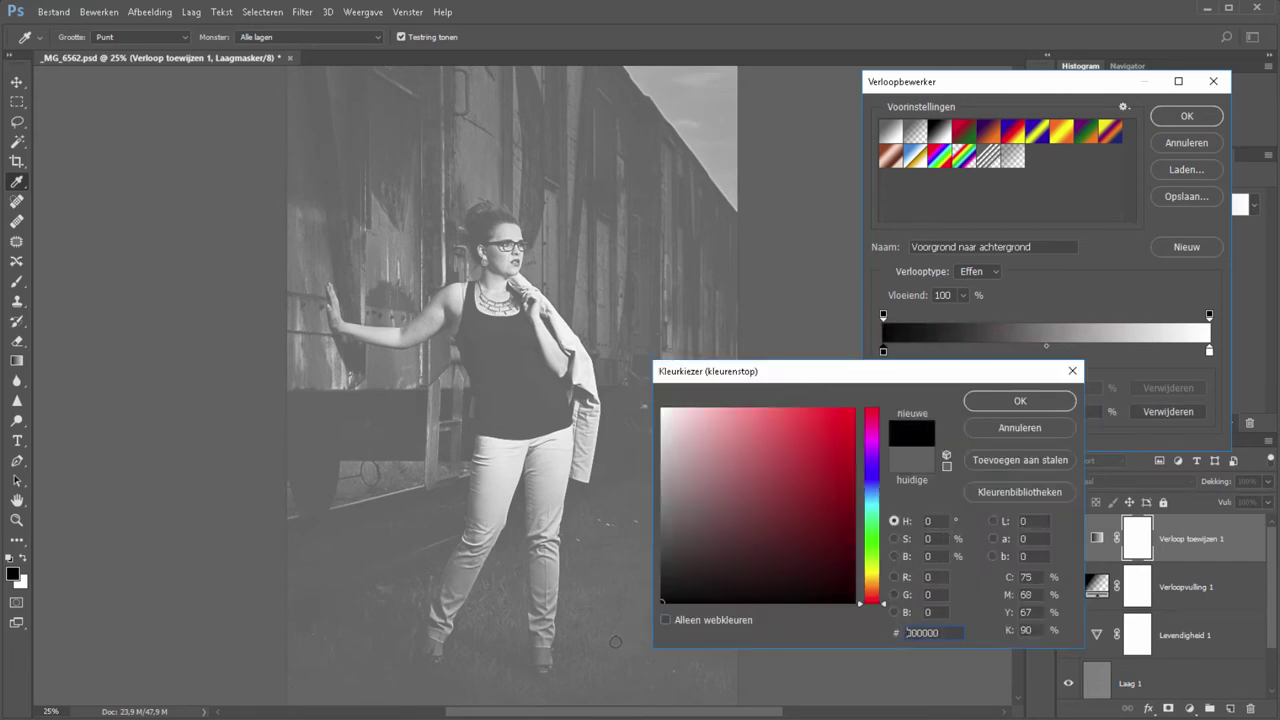
left_click(1055, 400)
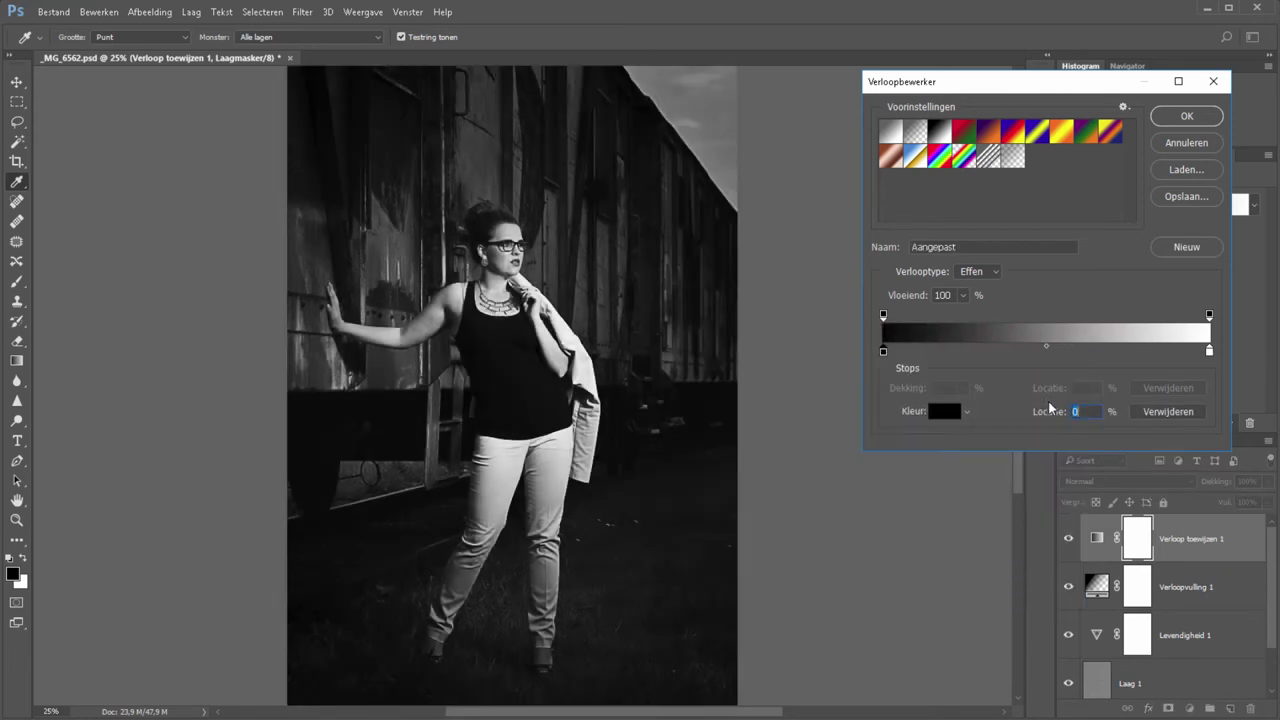
left_click(1189, 117)
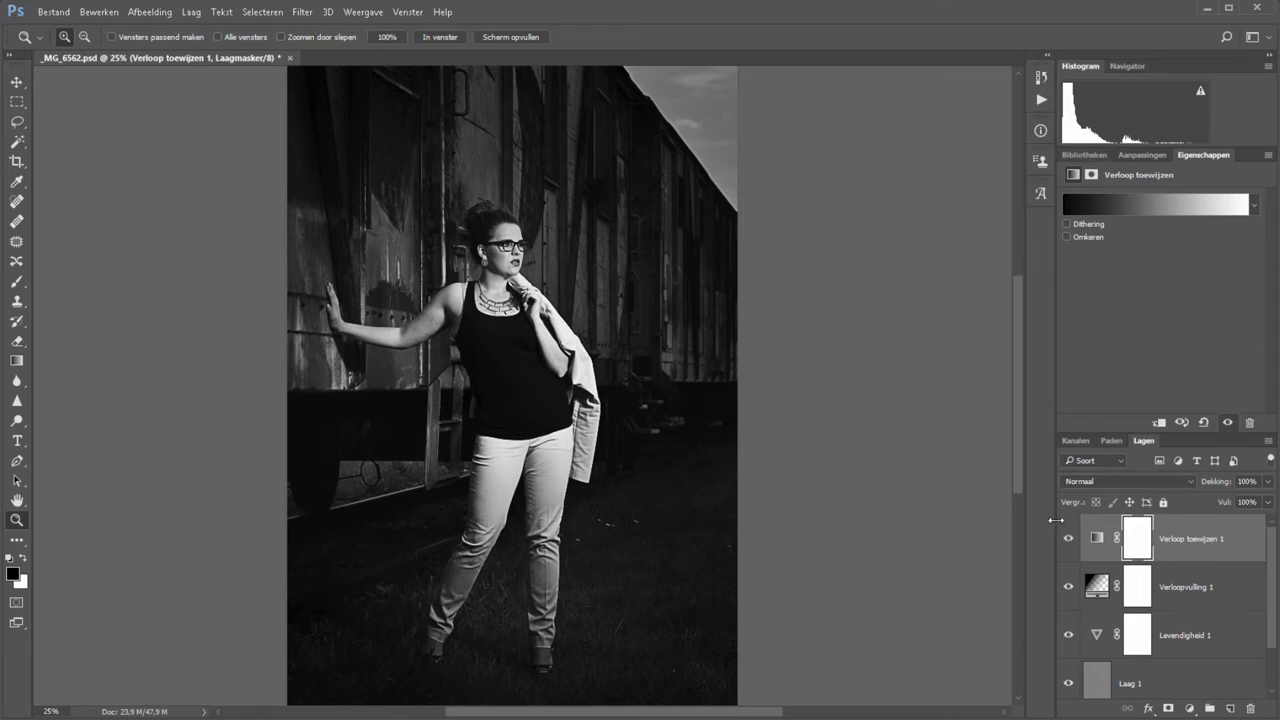
Blend the gradient map in Zwak licht (Soft Light) mode, then hide it to compare
left_click(1091, 480)
left_click(1090, 480)
left_click(1104, 642)
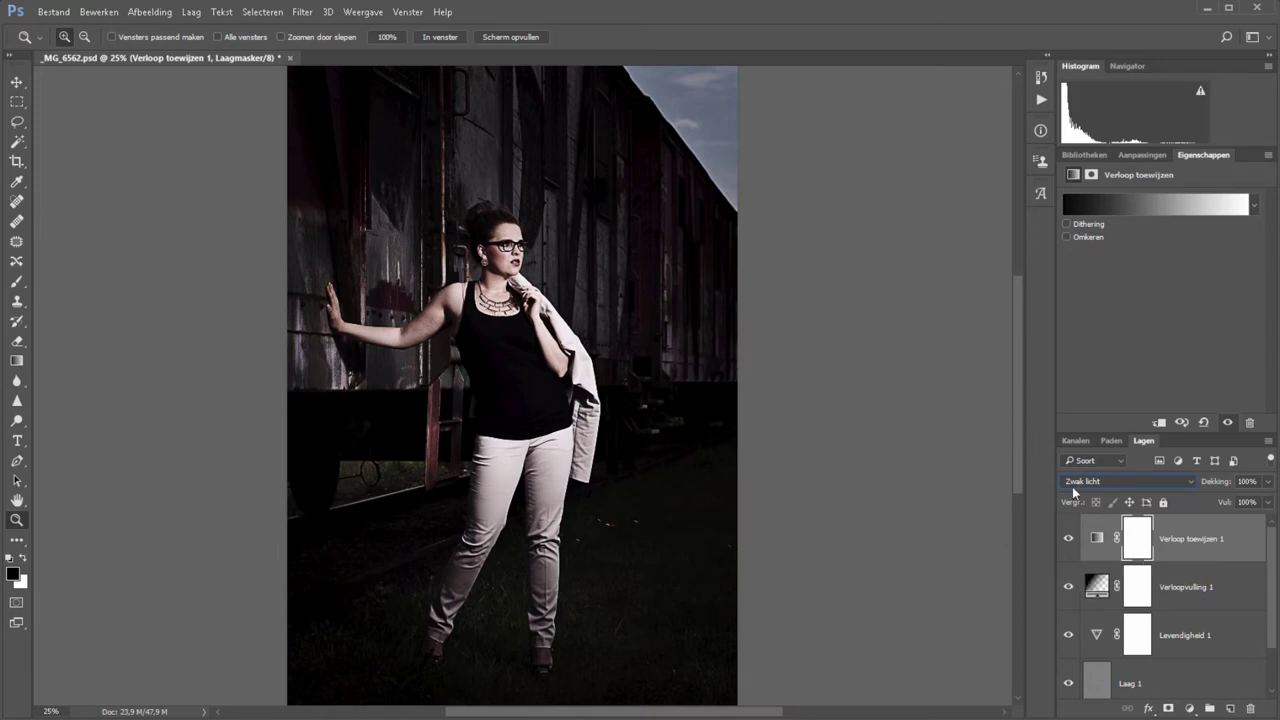
left_click(1069, 539)
Add a second gradient map from the Violet, oranje preset, recolouring its left stop blue (274ba6)
left_click(1189, 708)
left_click(1174, 678)
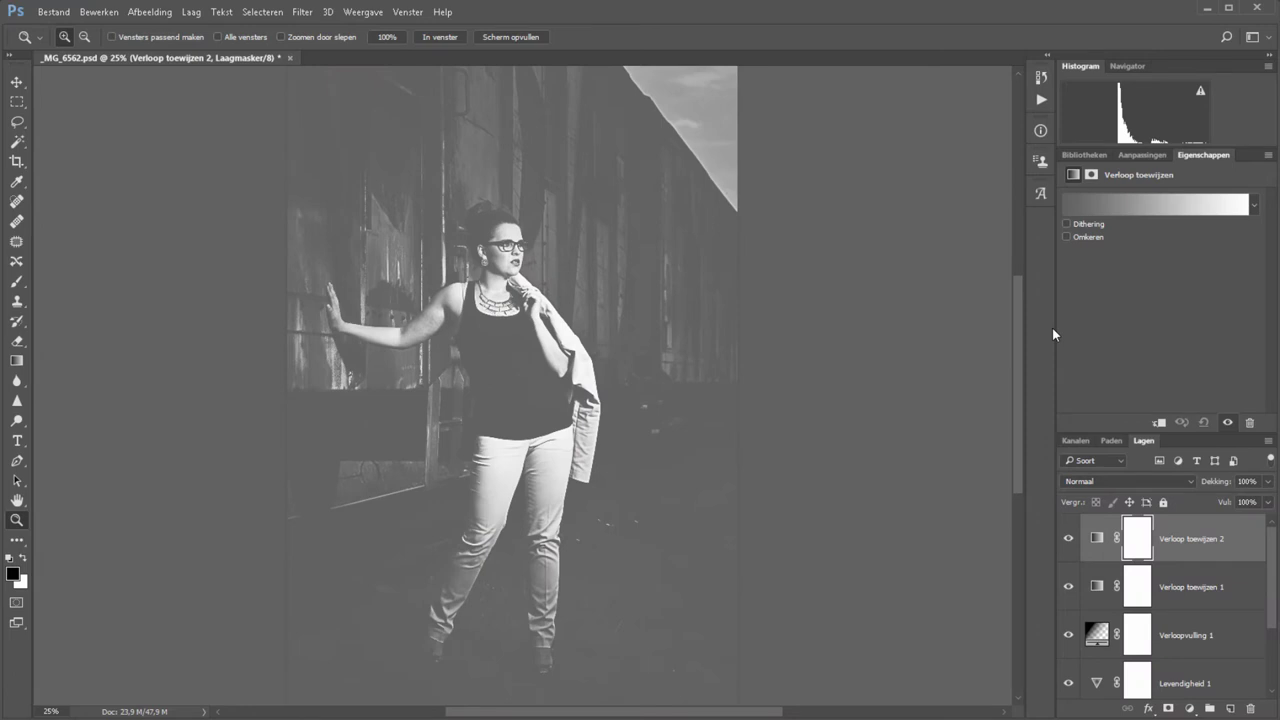
left_click(1142, 204)
left_click(987, 131)
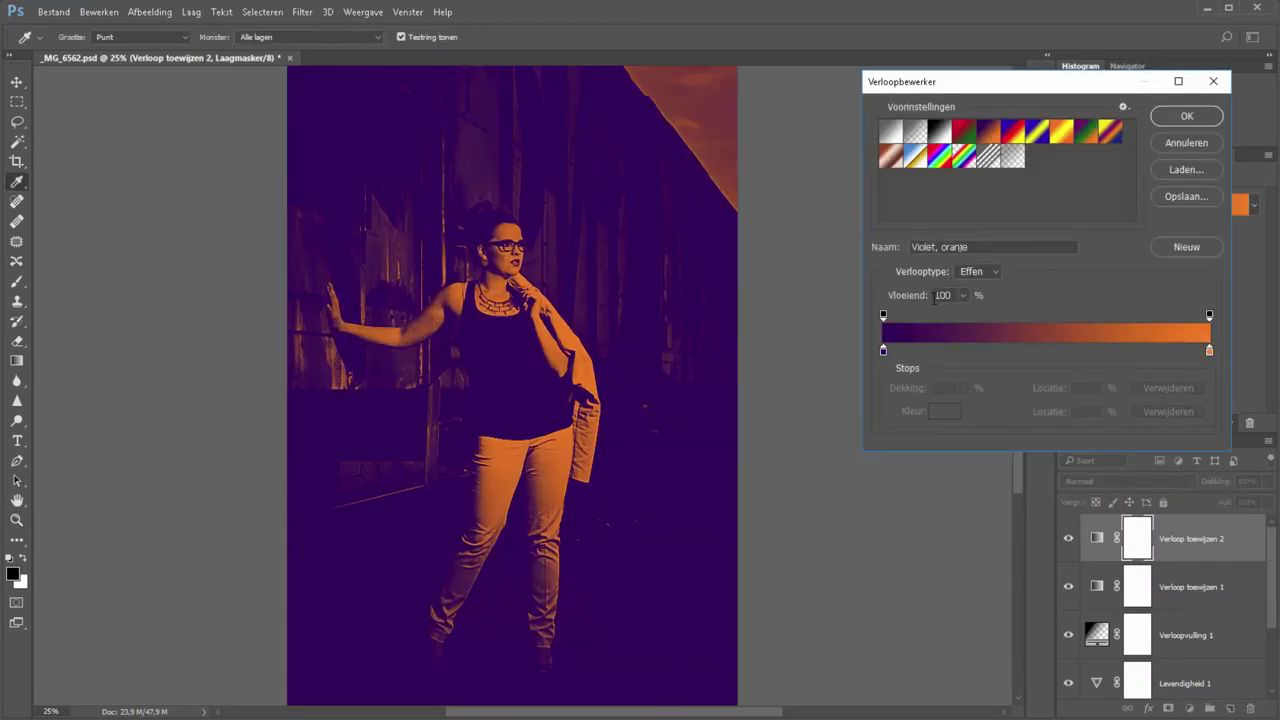
left_click(883, 350)
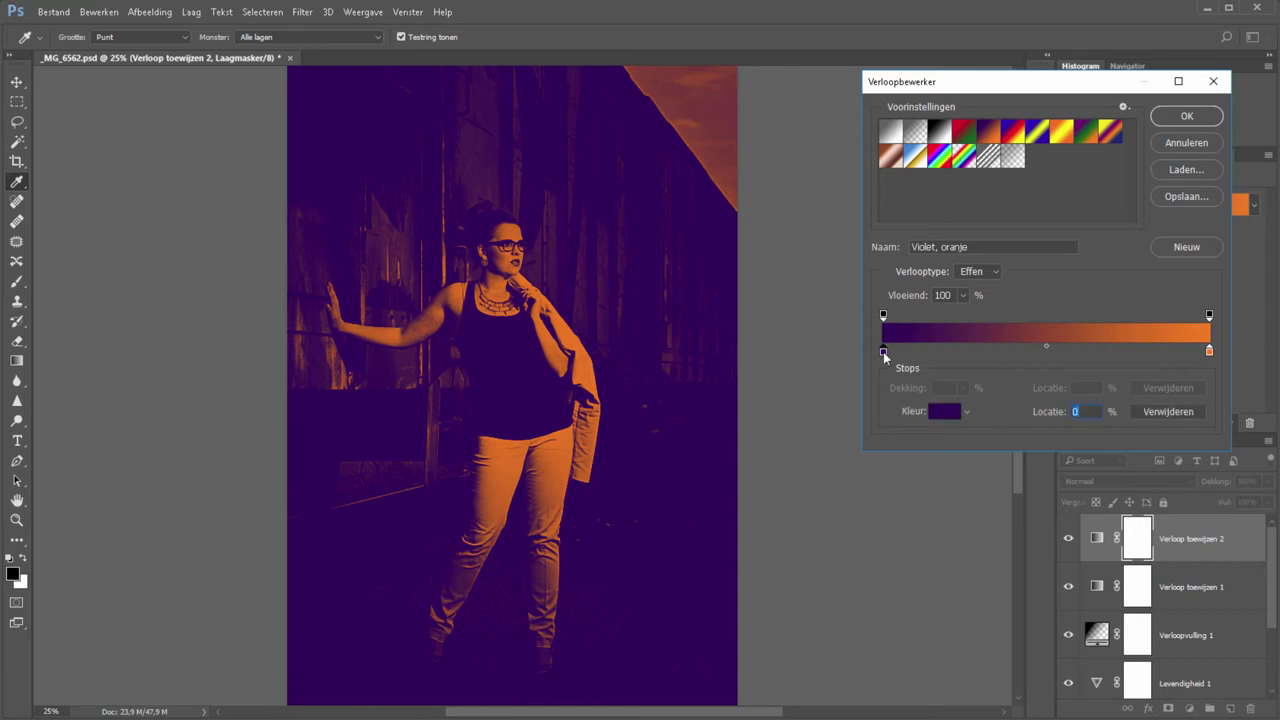
double_click(883, 351)
left_click_drag(872, 460, 872, 482)
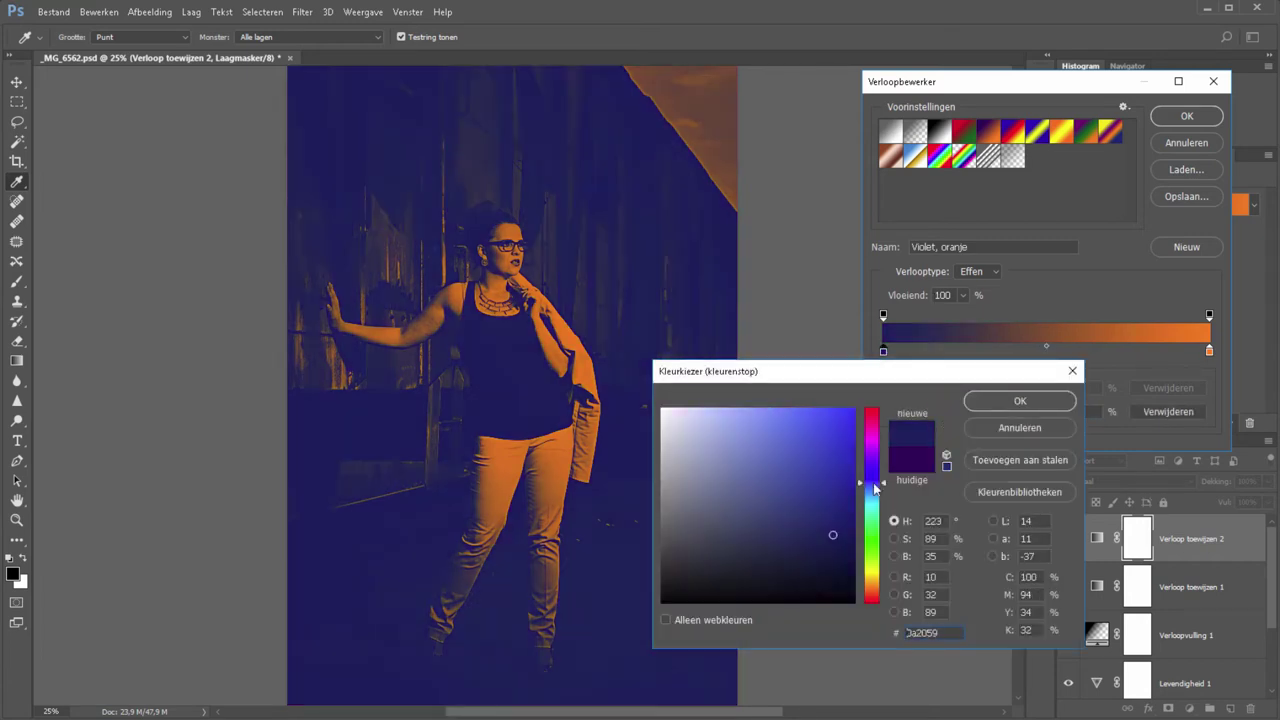
left_click_drag(800, 449, 809, 476)
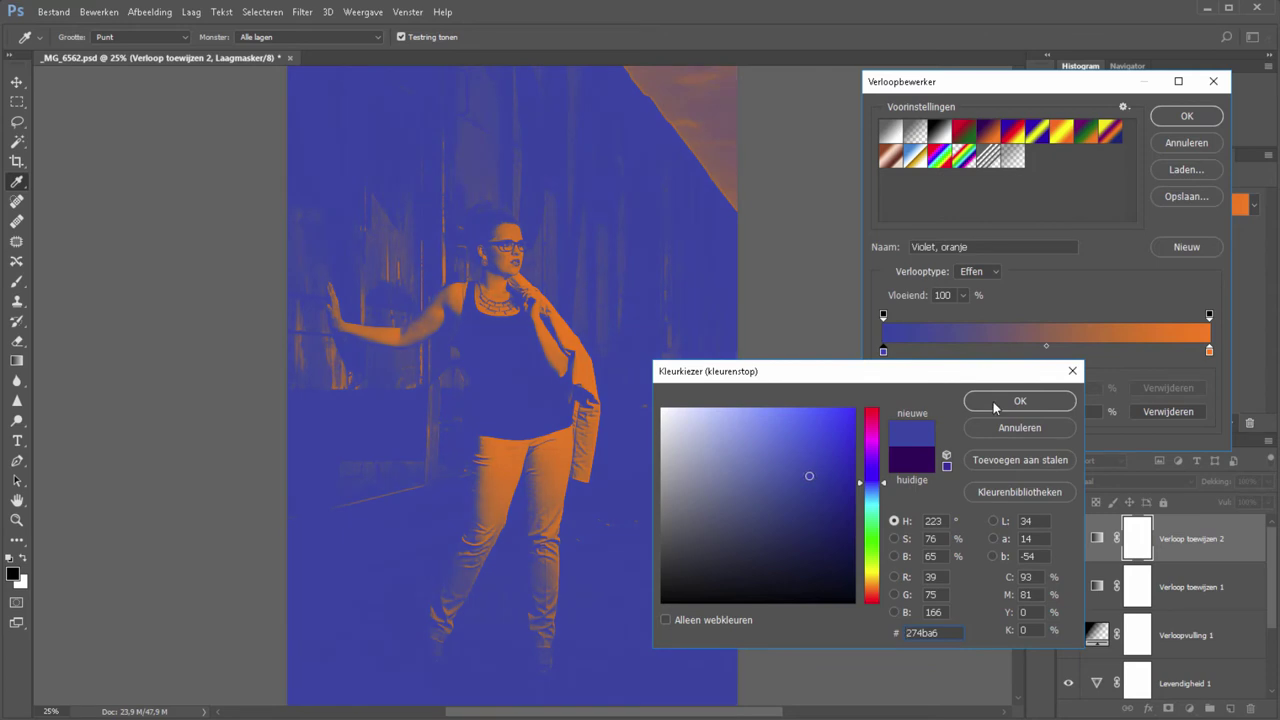
left_click(989, 403)
Lighten the right orange stop and apply the blue-to-orange gradient map
left_click(1209, 351)
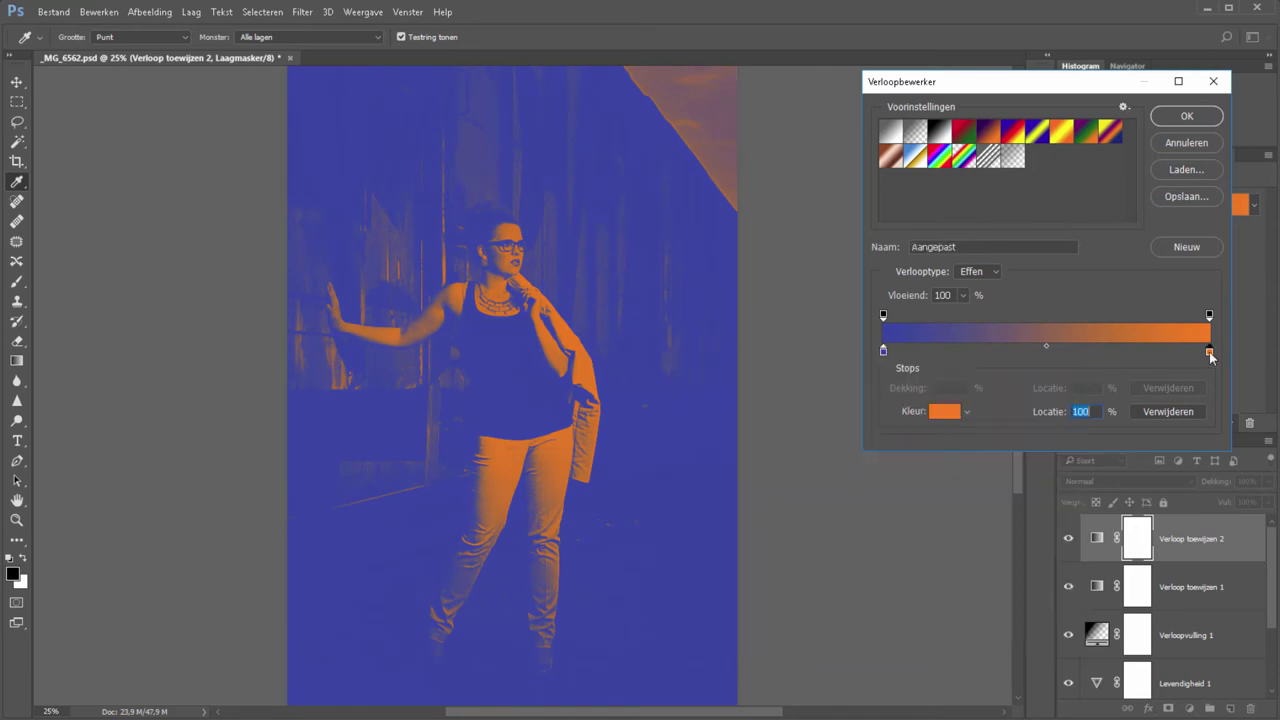
double_click(1209, 351)
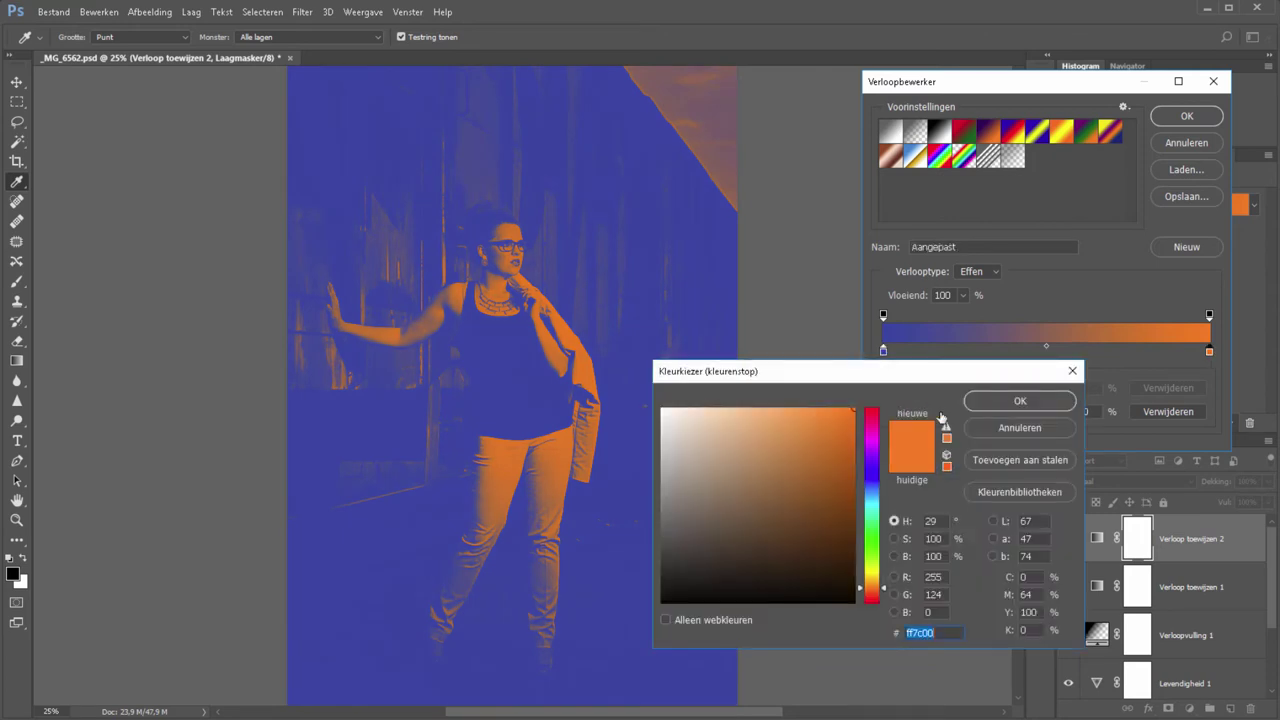
left_click_drag(805, 415, 784, 406)
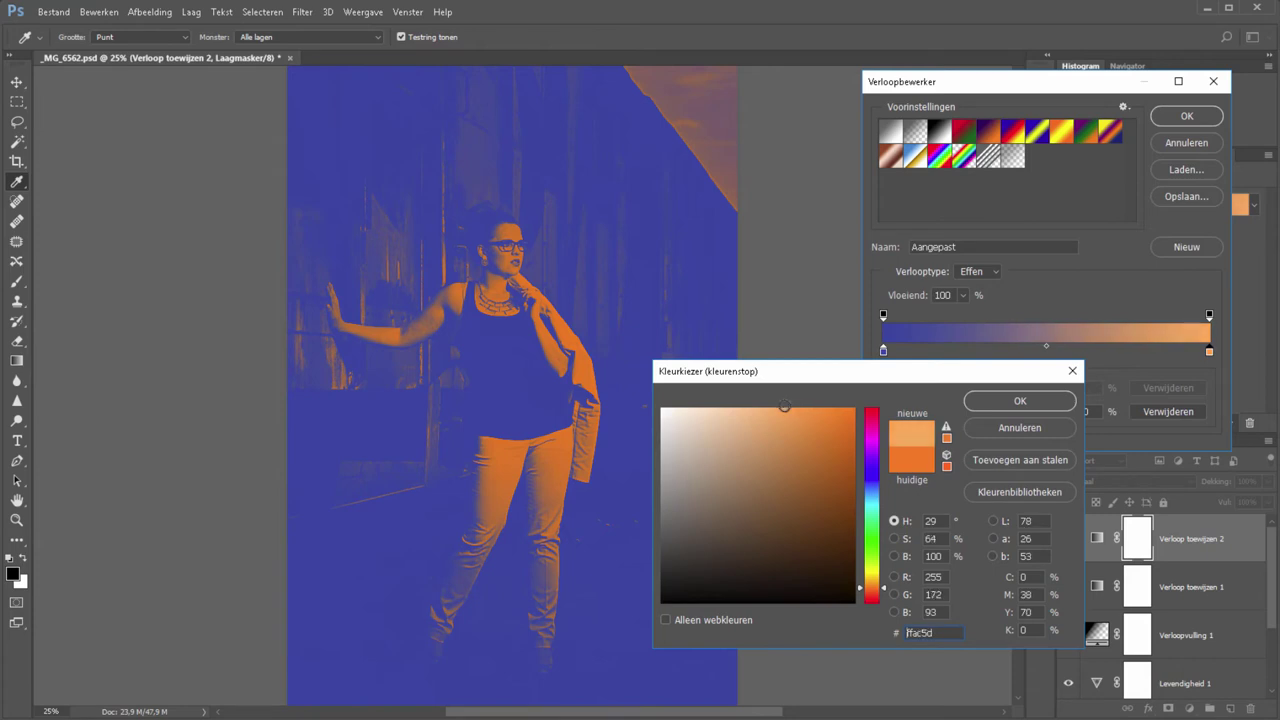
left_click(1020, 401)
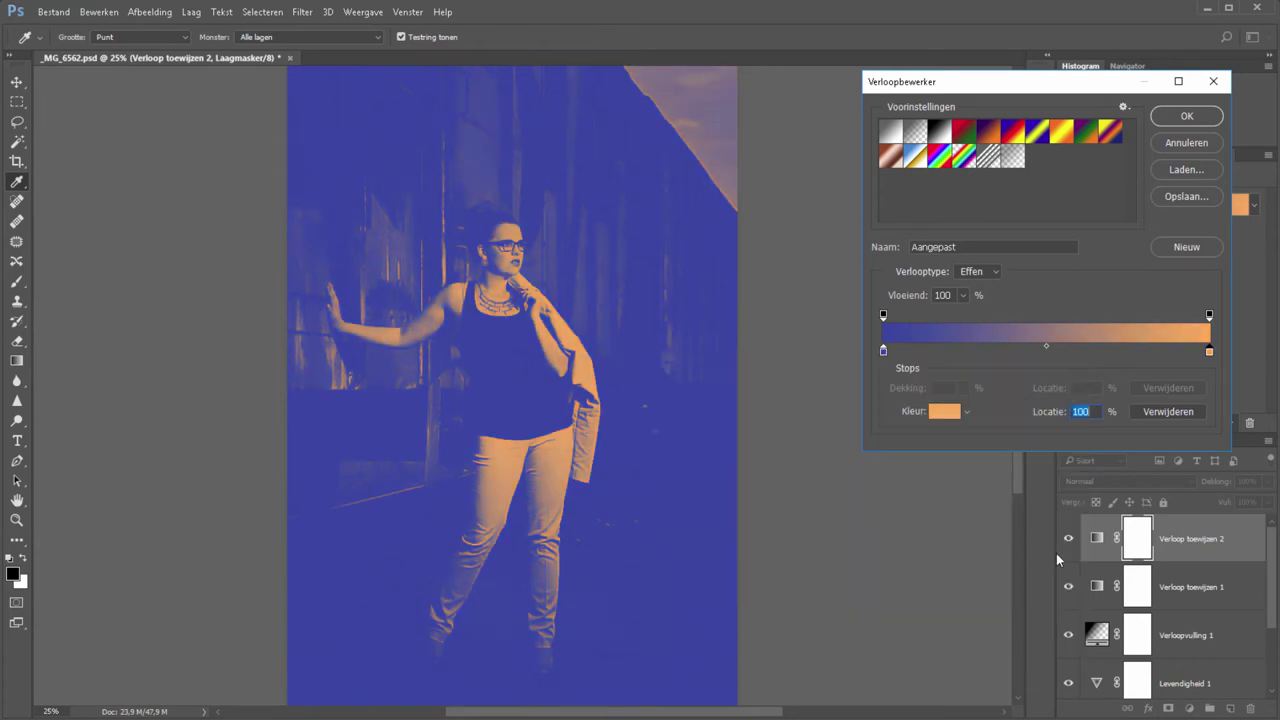
left_click(1185, 116)
Blend the second gradient map in Zwak licht at 64% opacity
left_click(1088, 482)
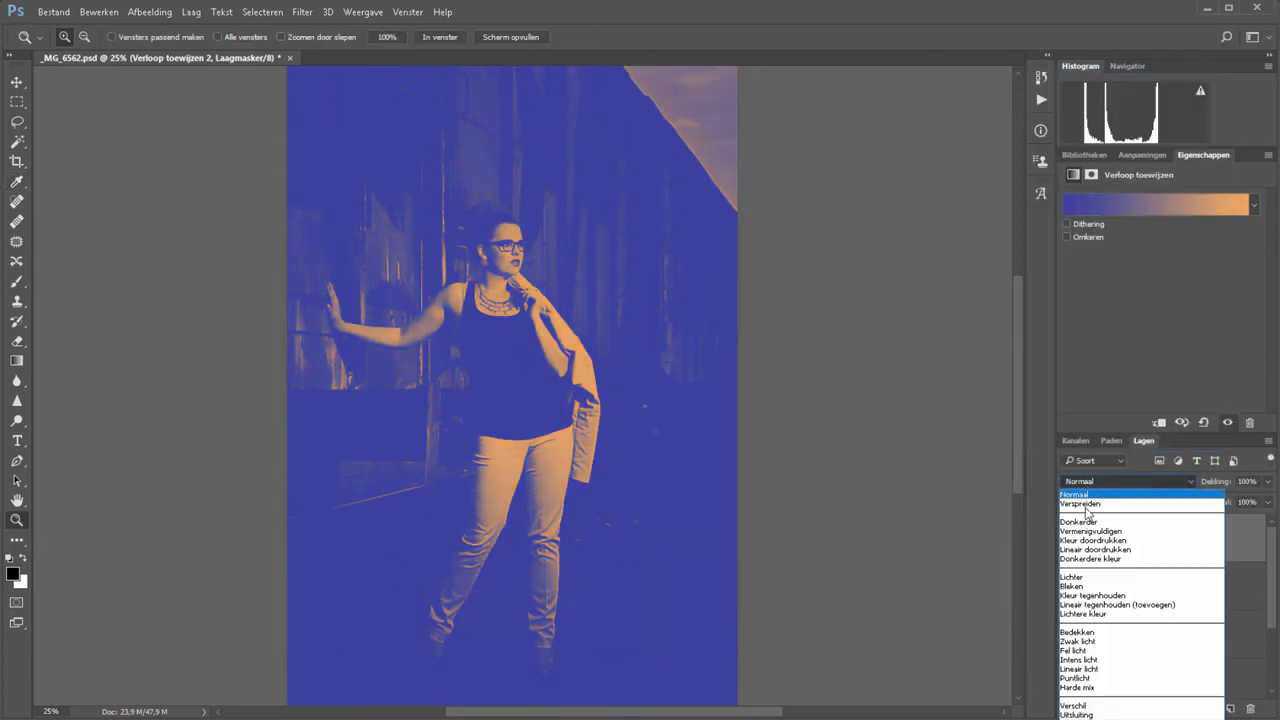
left_click(1105, 642)
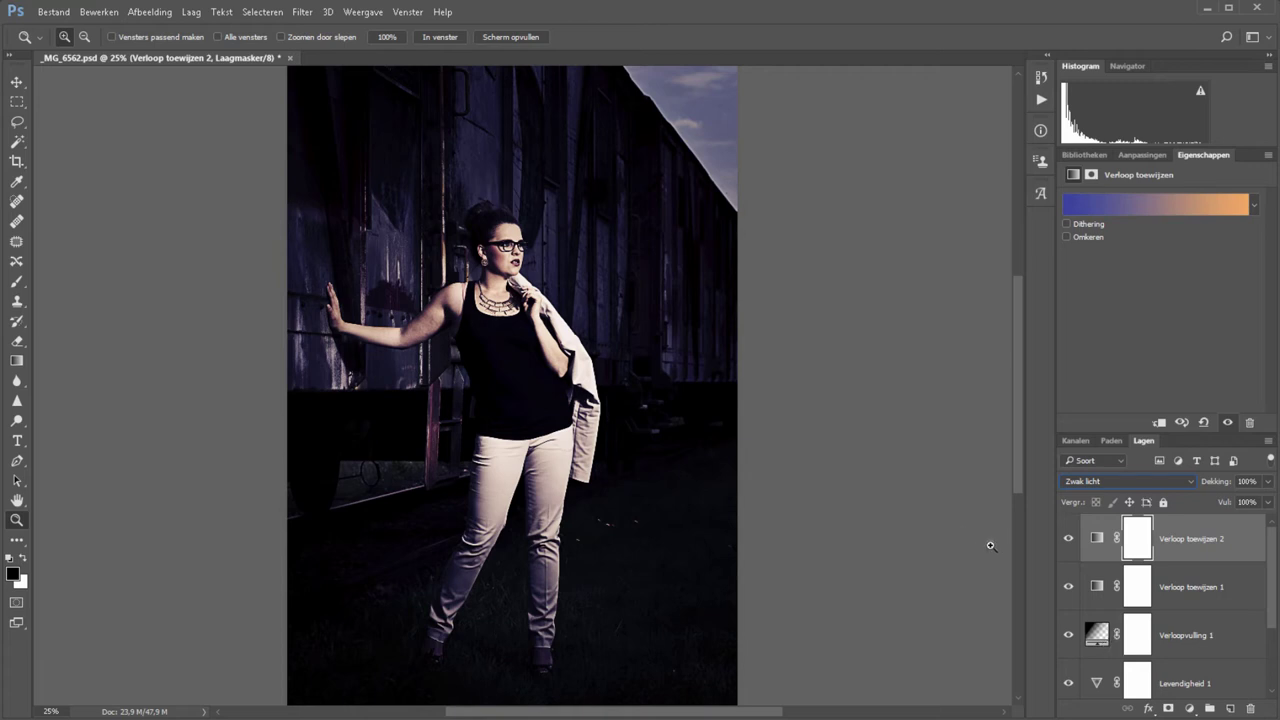
left_click_drag(1222, 481, 1187, 484)
left_click(1189, 708)
Add a Curven layer and reshape the blue channel with a lifted black point and midpoint anchor
left_click(1160, 467)
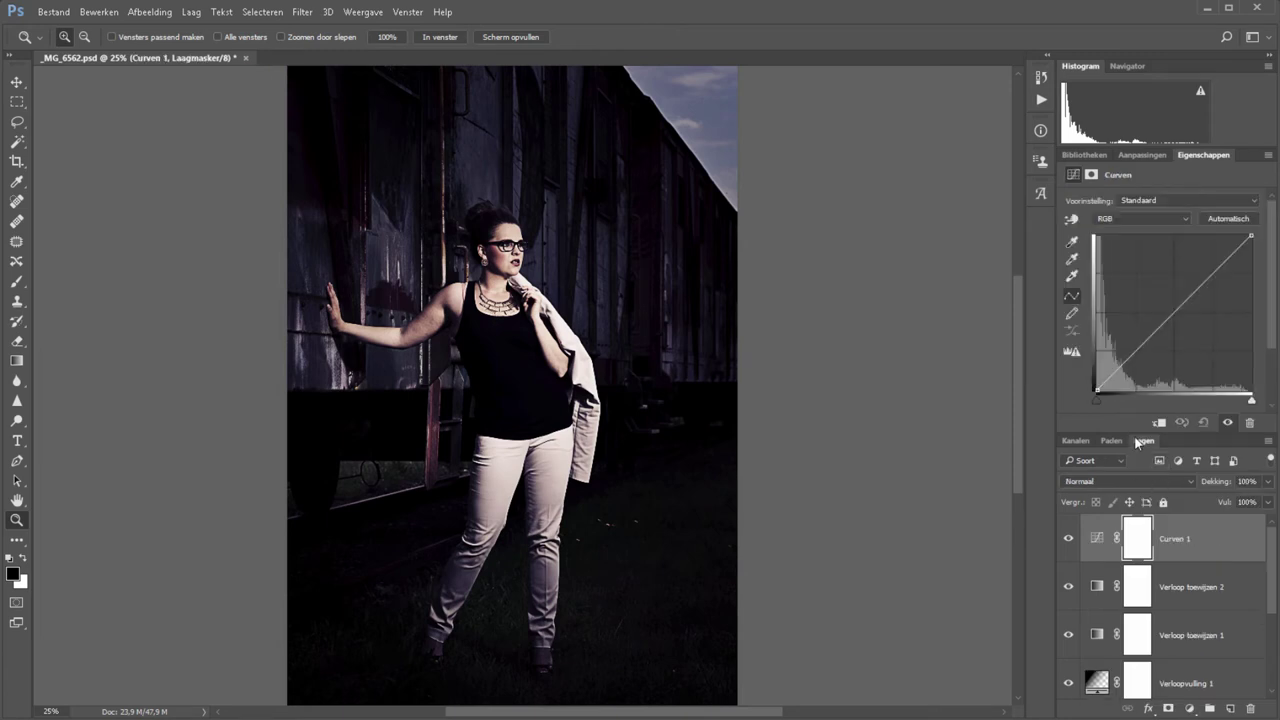
left_click(1139, 216)
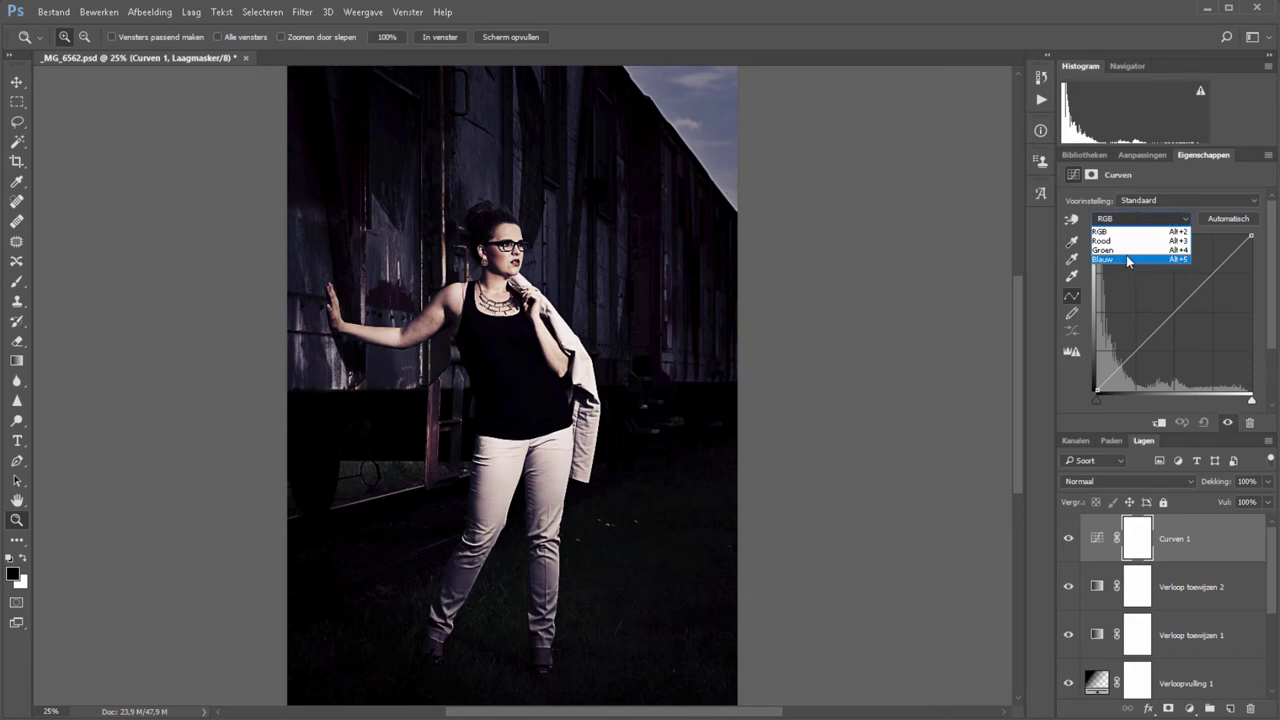
left_click(1127, 259)
left_click_drag(1095, 389, 1097, 378)
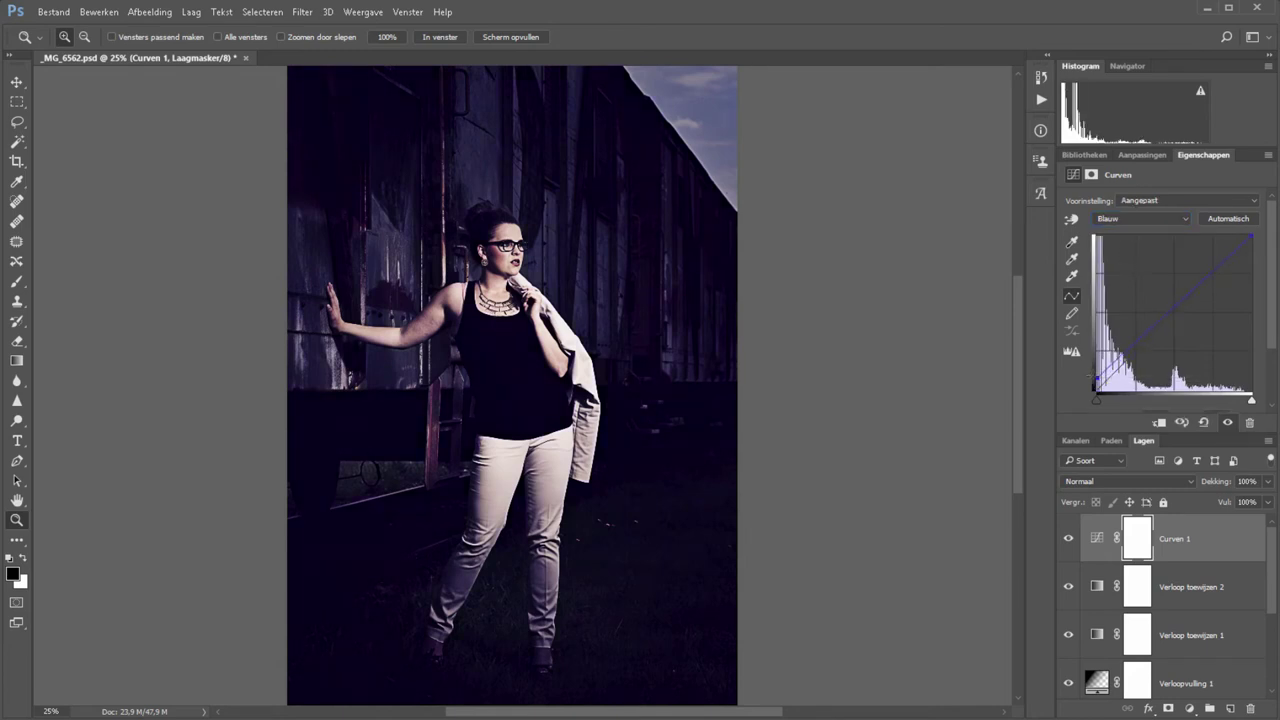
left_click_drag(1120, 357, 1122, 366)
left_click(1174, 311)
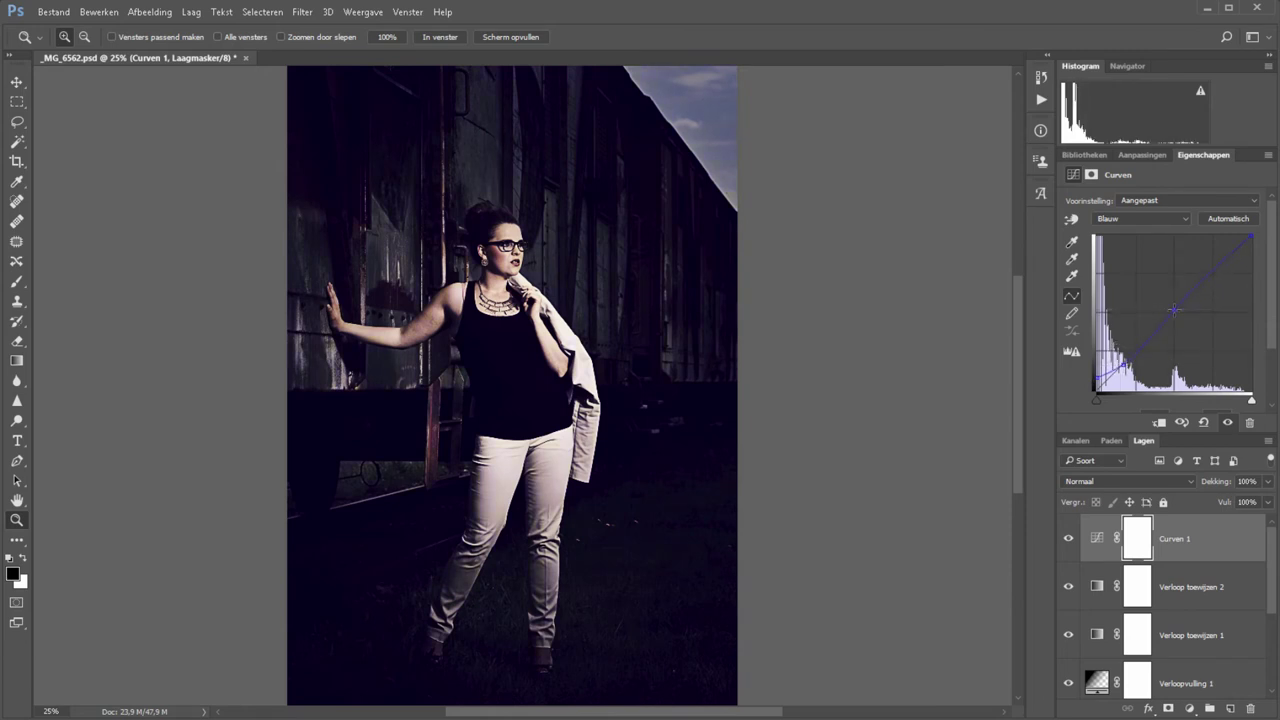
Lift the green channel's black point and raise its upper curve slightly
left_click(1130, 219)
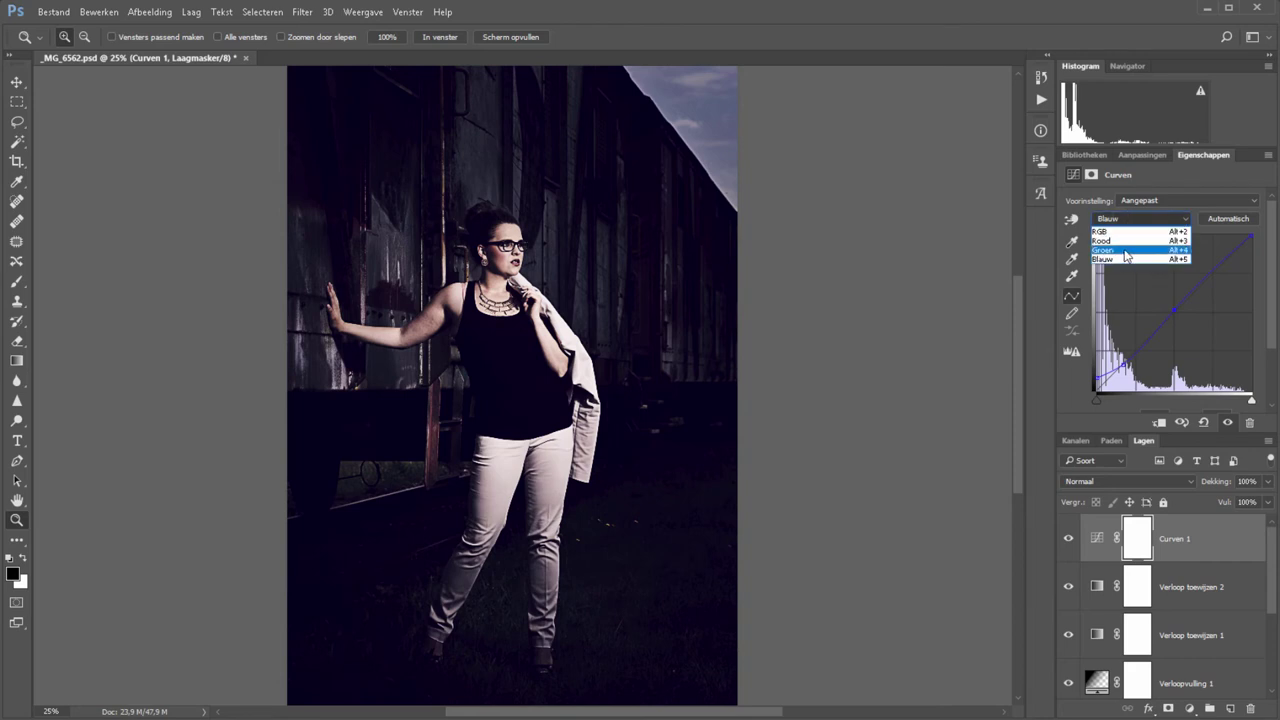
left_click(1125, 252)
left_click_drag(1096, 390, 1125, 359)
left_click(1184, 305)
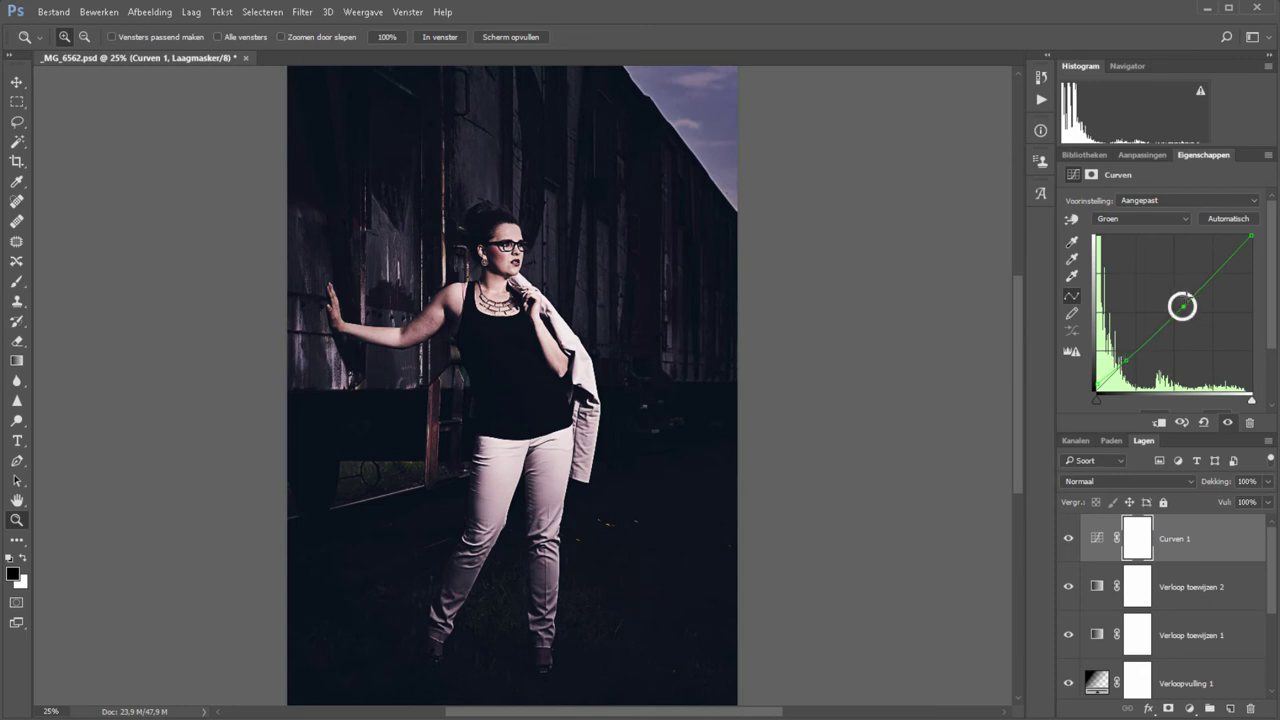
left_click_drag(1187, 300, 1184, 302)
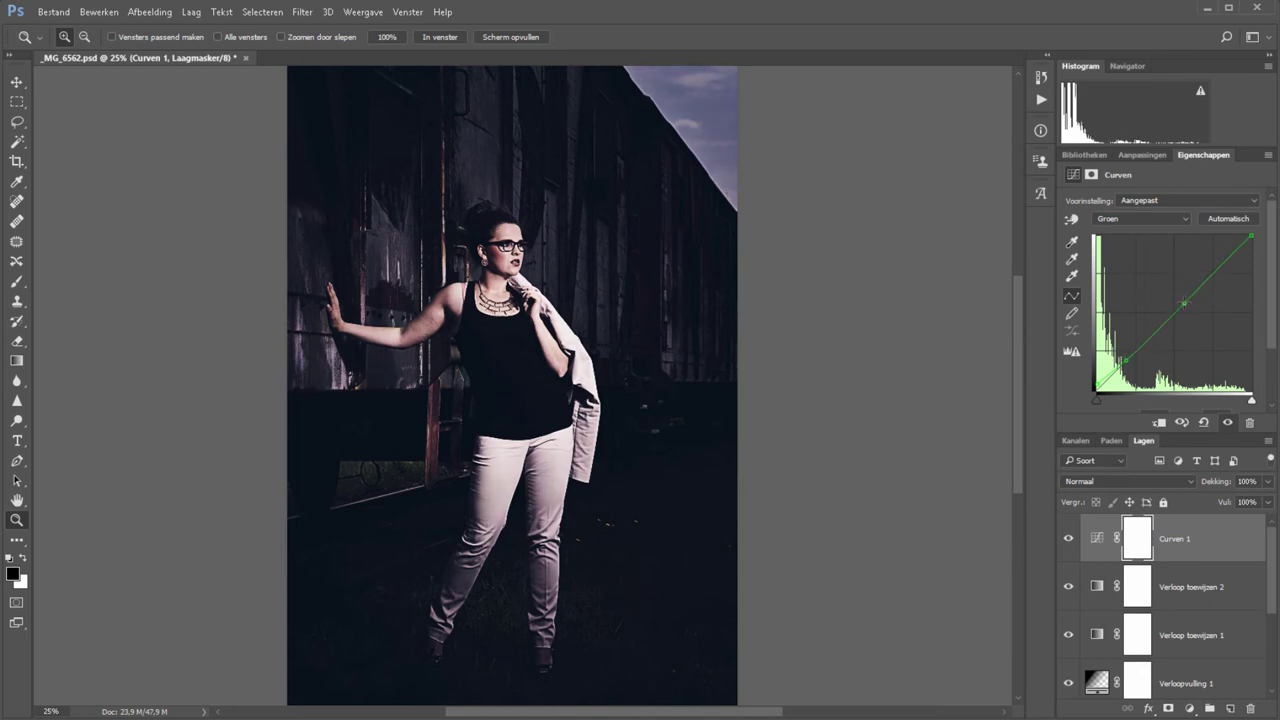
Reshape the red channel curve, reducing red in shadows and bending it slightly upward
left_click(1124, 218)
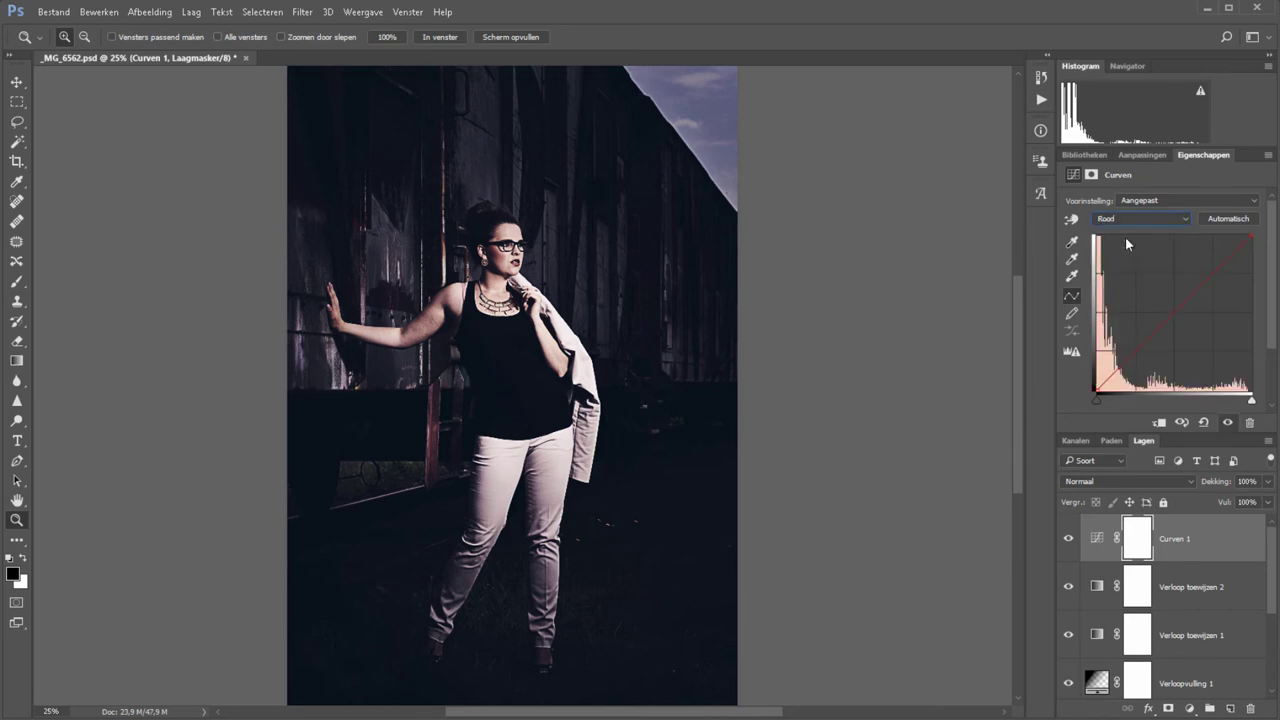
left_click_drag(1096, 399, 1104, 399)
left_click(1127, 357)
left_click_drag(1172, 316, 1173, 312)
left_click(1146, 337)
Toggle Curven 1 off and on to compare, leaving it visible
left_click(1068, 539)
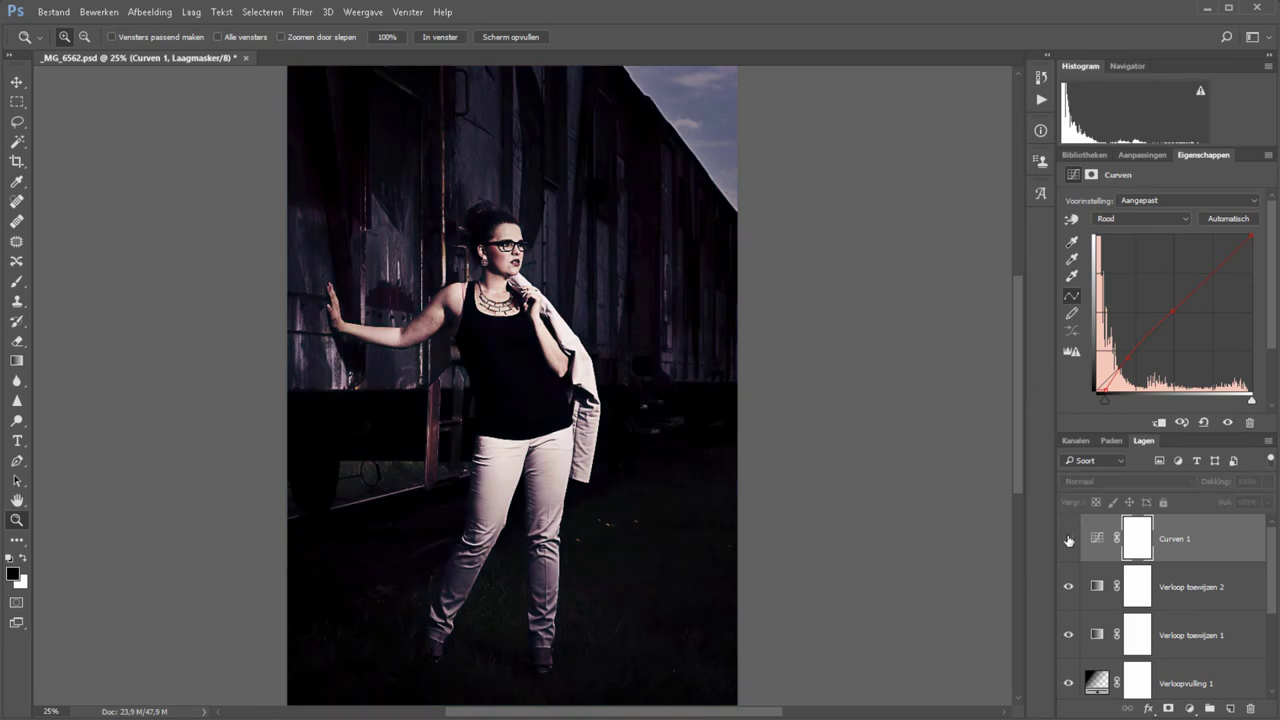
left_click(1068, 539)
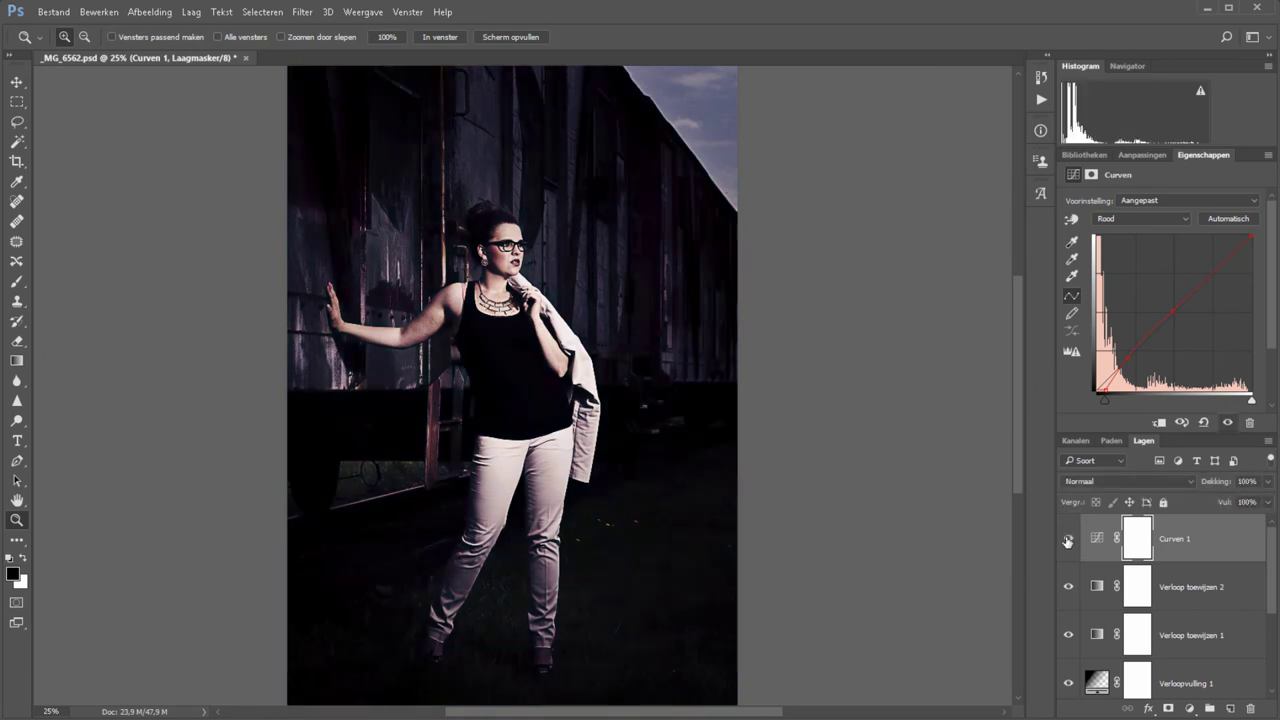
left_click(1068, 539)
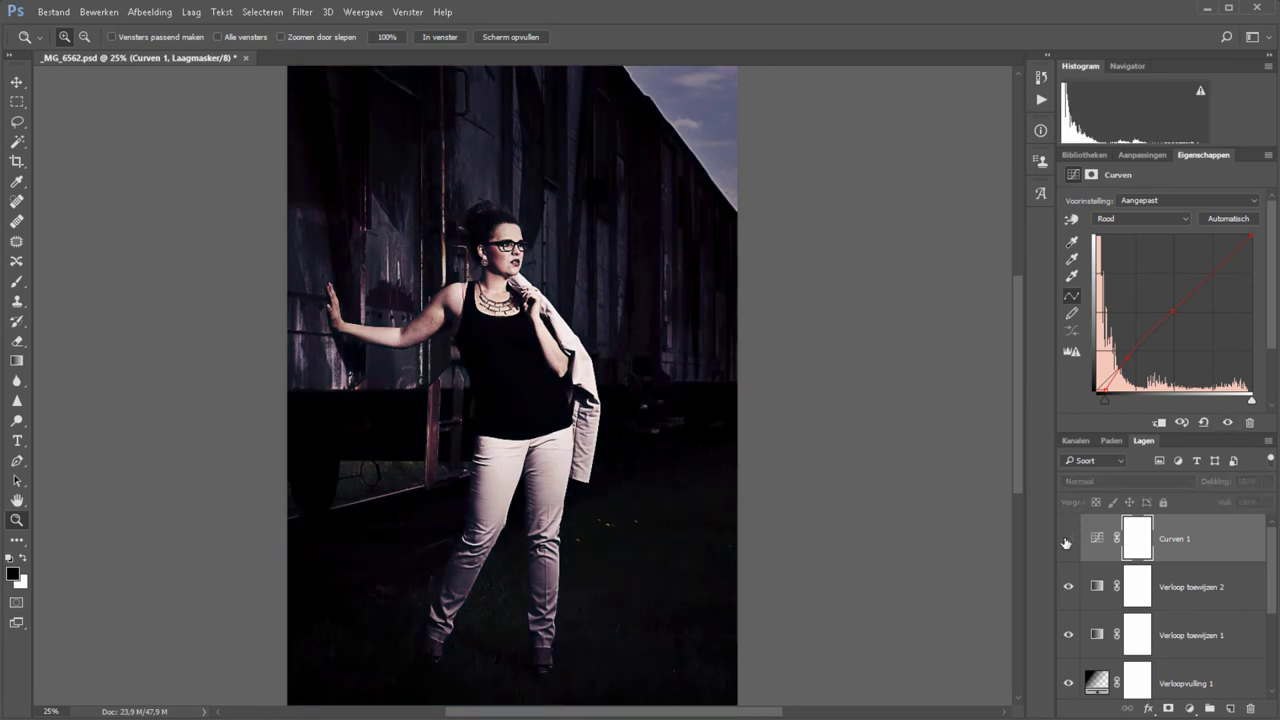
left_click(1067, 540)
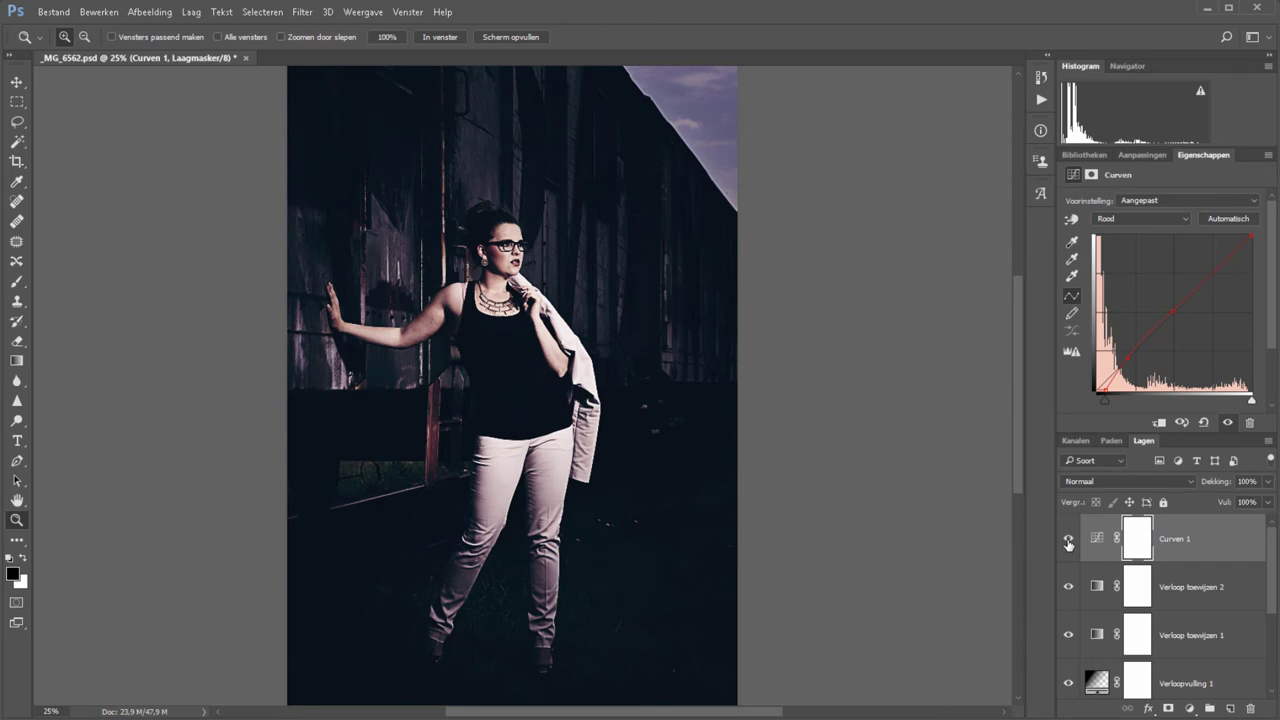
Add a Belichting layer with exposure +0,1, offset +0,001 and gamma 1,07
left_click(1191, 708)
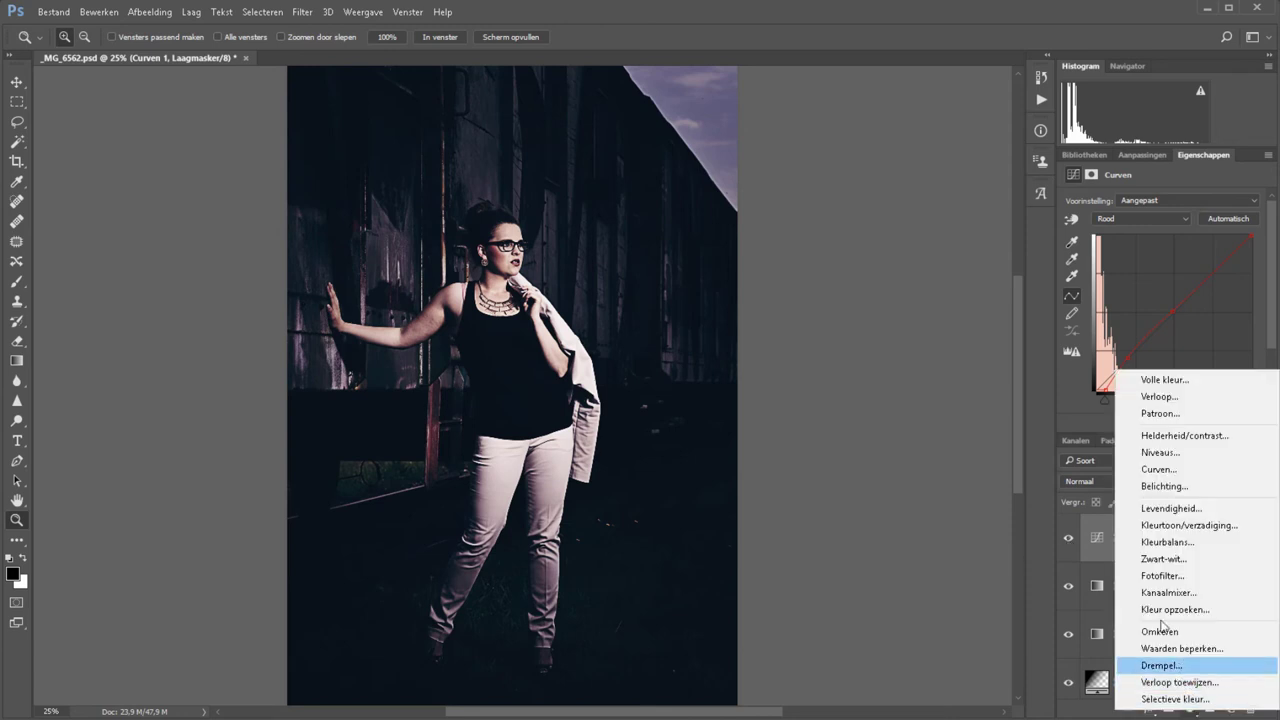
key("Escape")
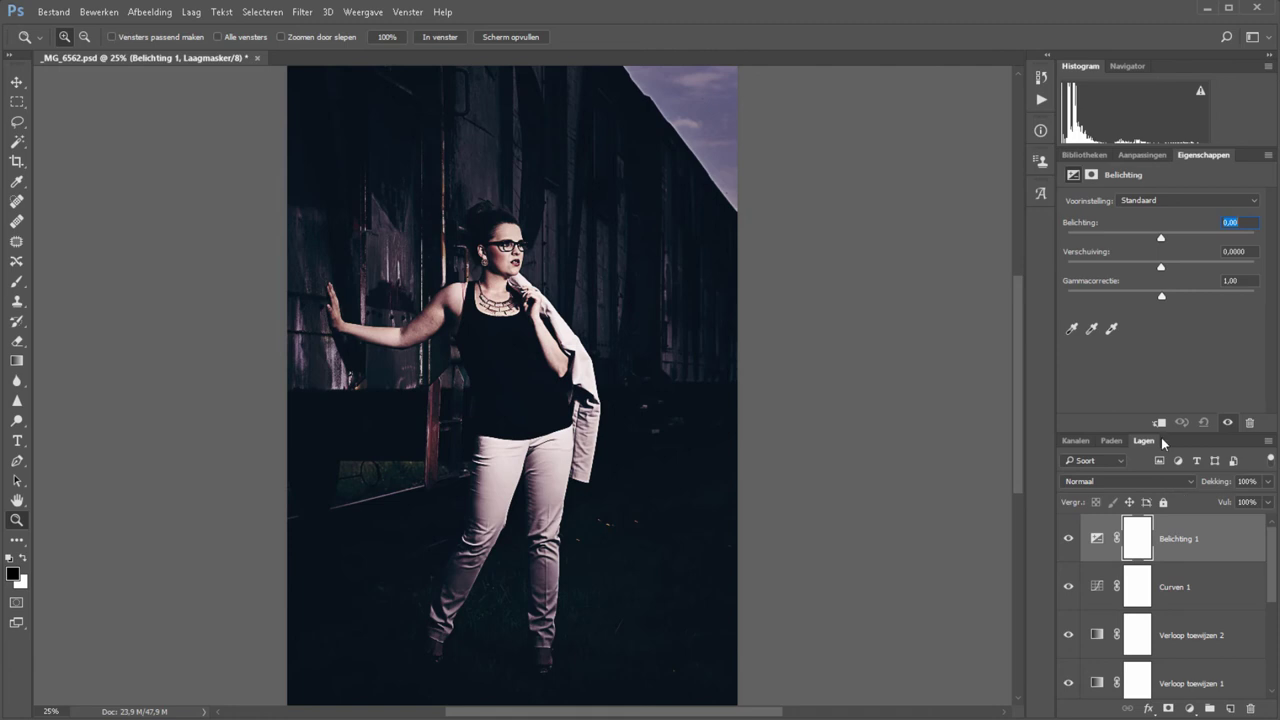
left_click_drag(1161, 237, 1229, 237)
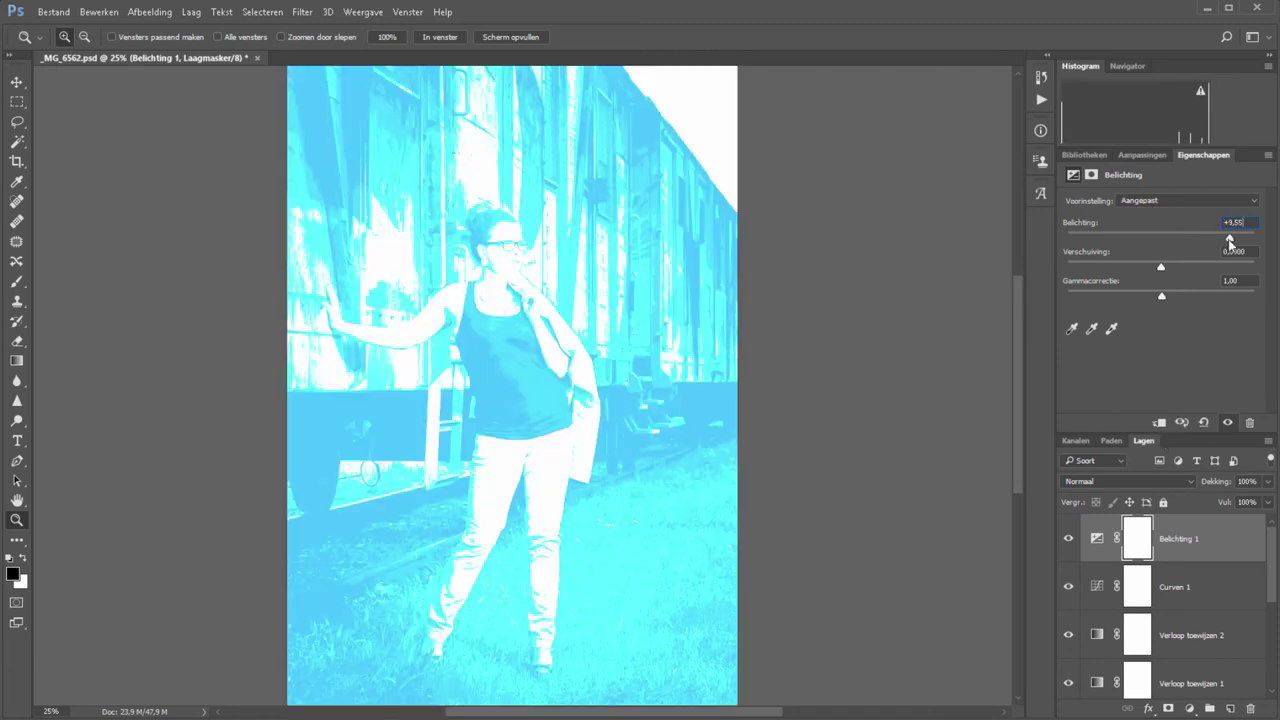
type("0")
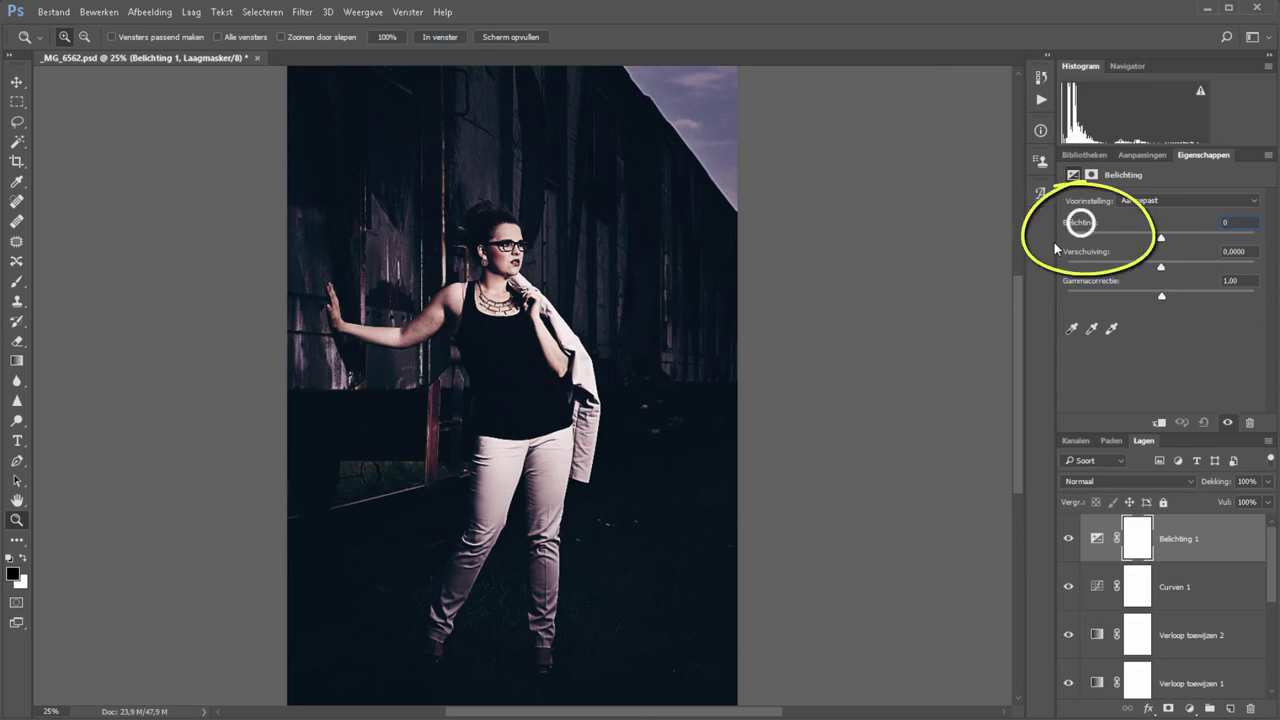
mouse_move(1102, 225)
left_mouse_down()
mouse_move(1077, 229)
mouse_move(1090, 228)
mouse_move(1102, 258)
mouse_move(1089, 286)
left_mouse_up()
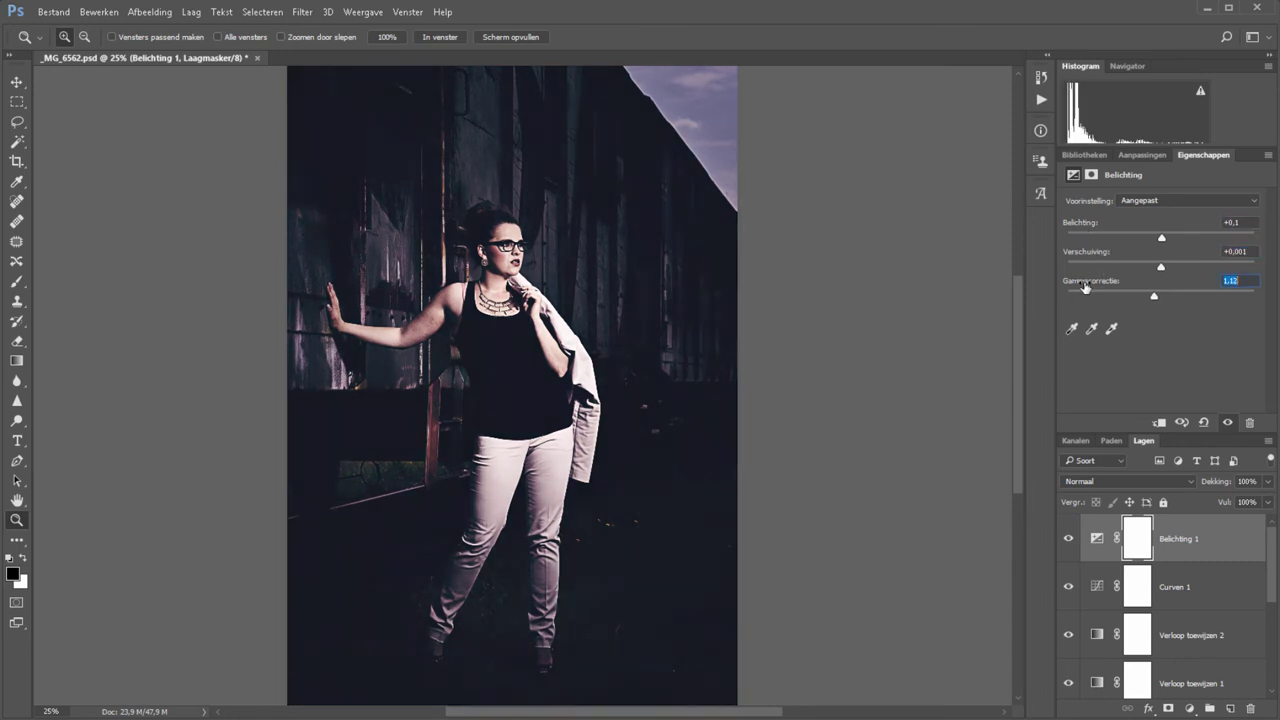
left_click(1093, 286)
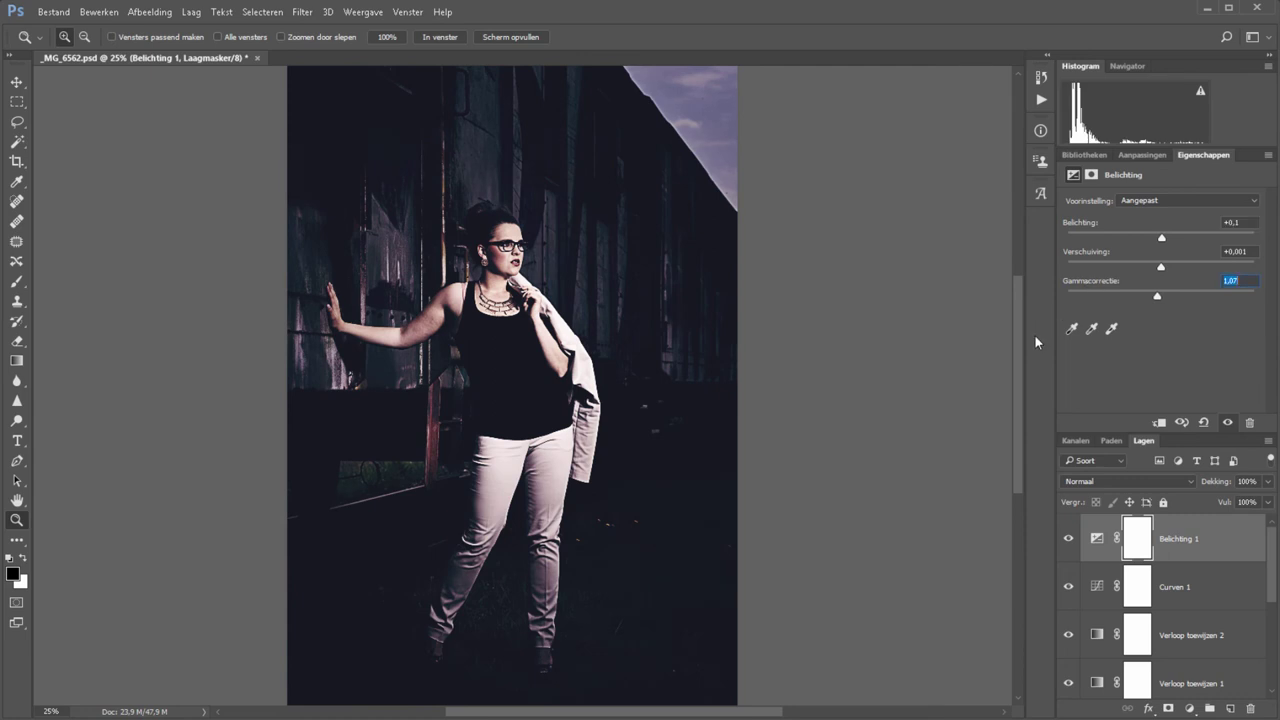
Add a Helderheid/contrast layer with contrast 26, then a Niveaus layer above it
left_click(1190, 708)
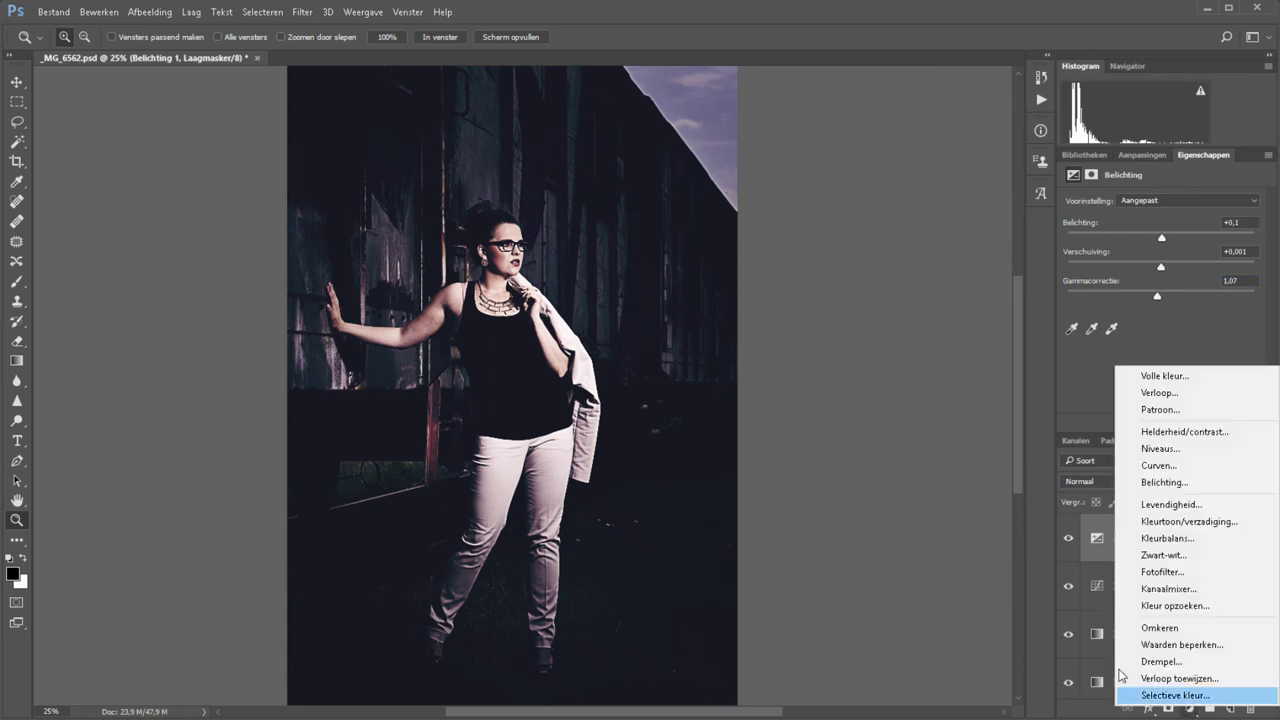
left_click(1186, 432)
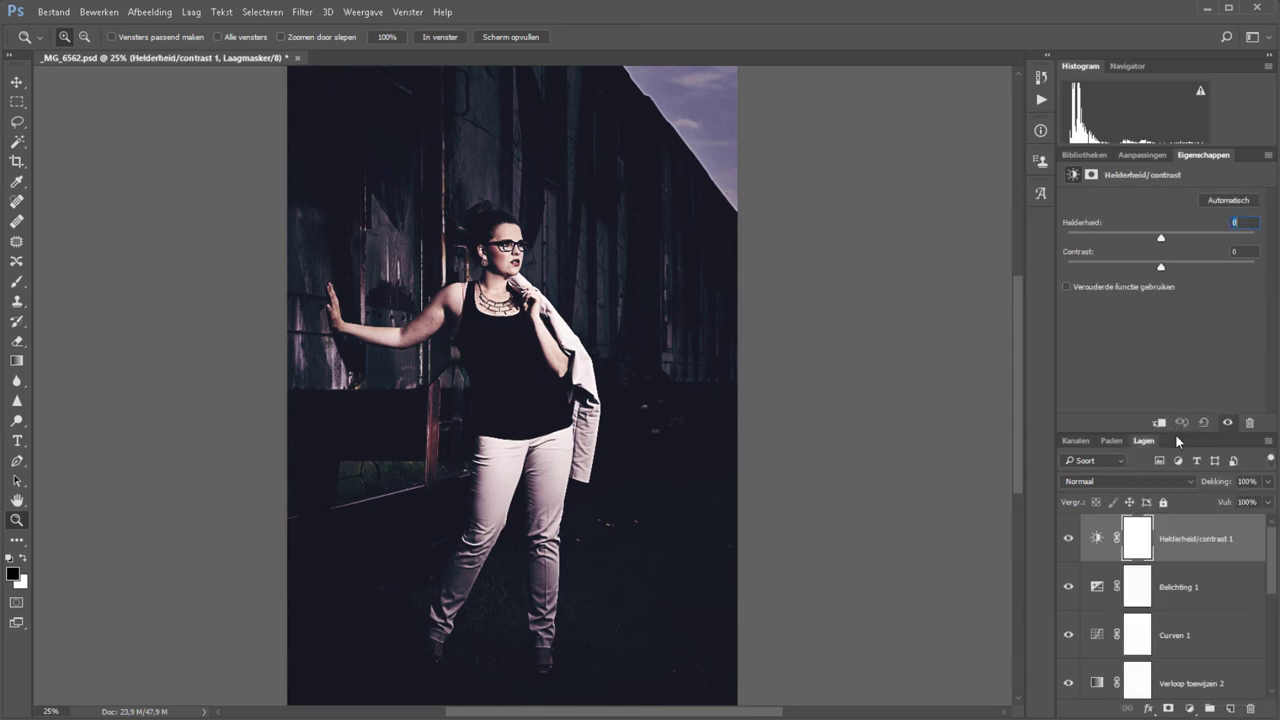
left_click_drag(1161, 266, 1185, 266)
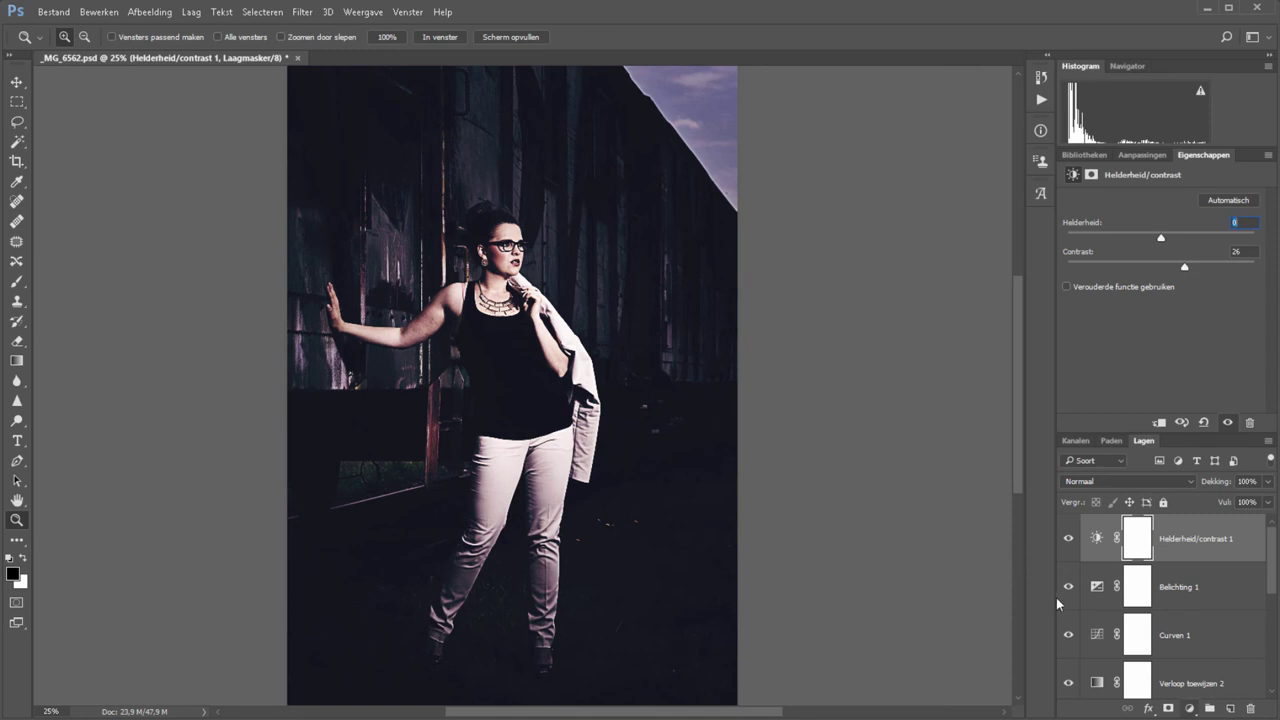
left_click(1195, 708)
left_click(1160, 449)
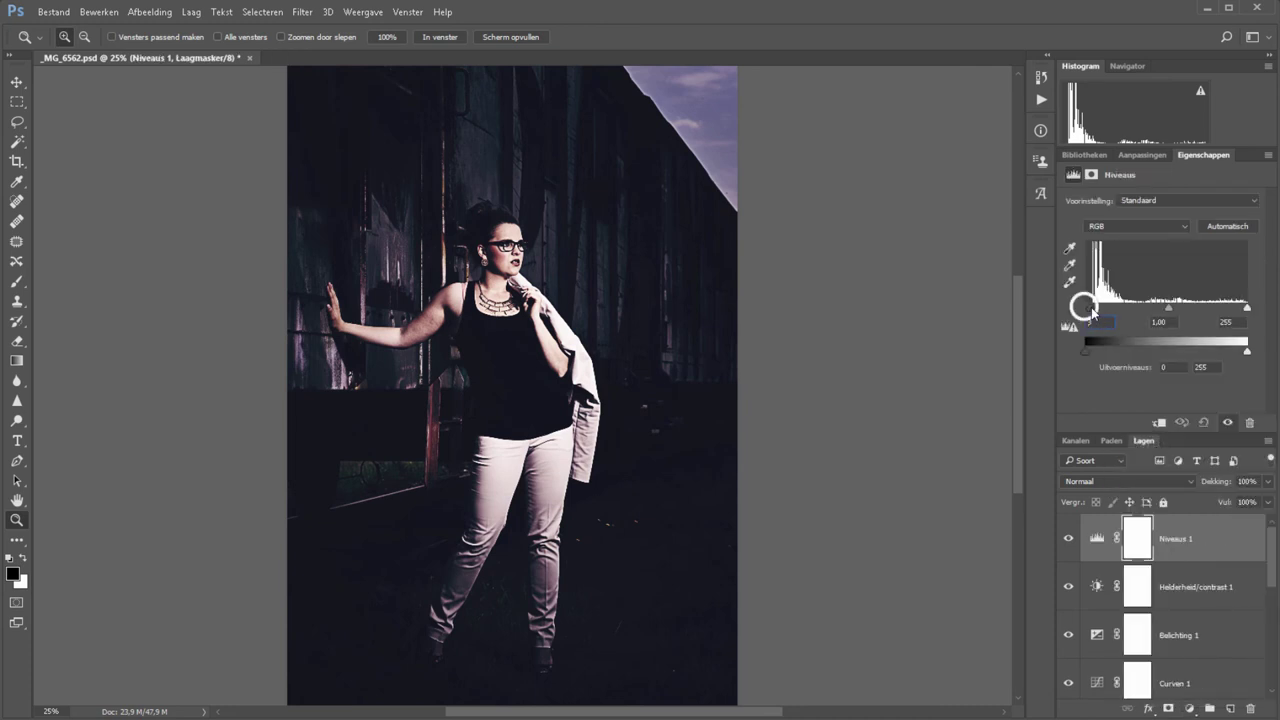
Set the Levels black input to 10 at 60% opacity and drop contrast to 15
left_click_drag(1086, 307, 1092, 312)
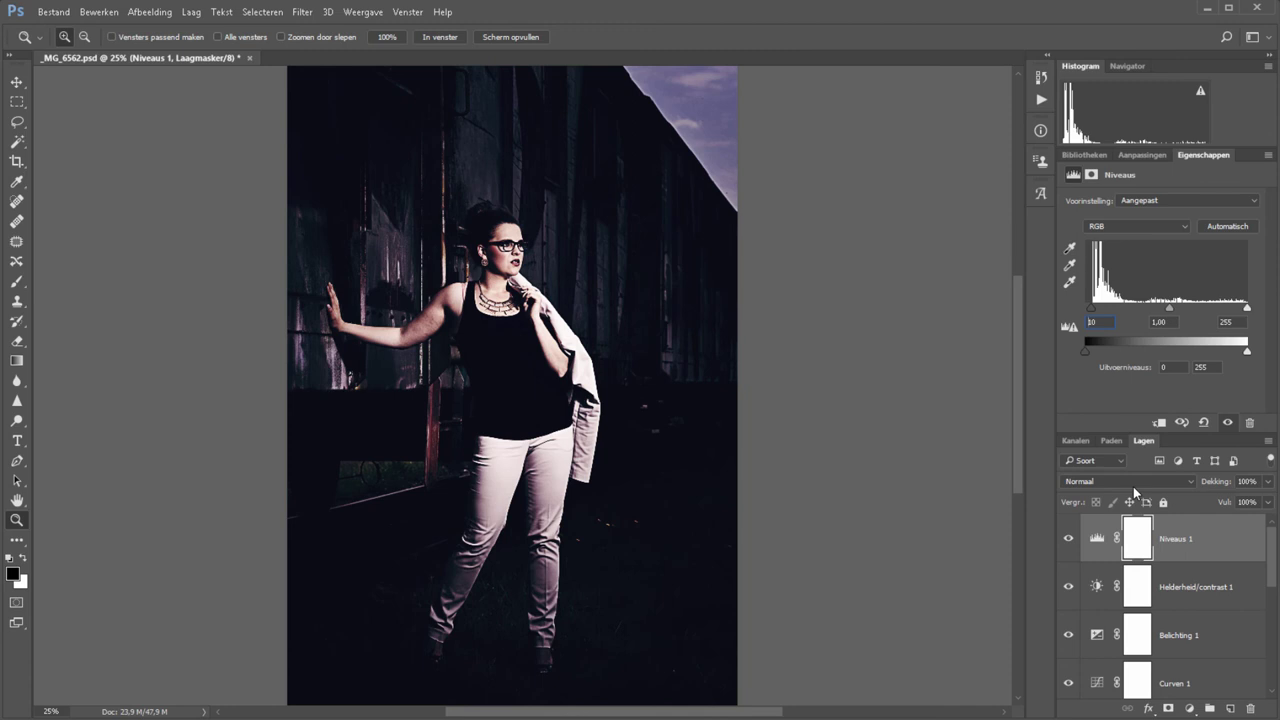
left_click_drag(1203, 485, 1187, 494)
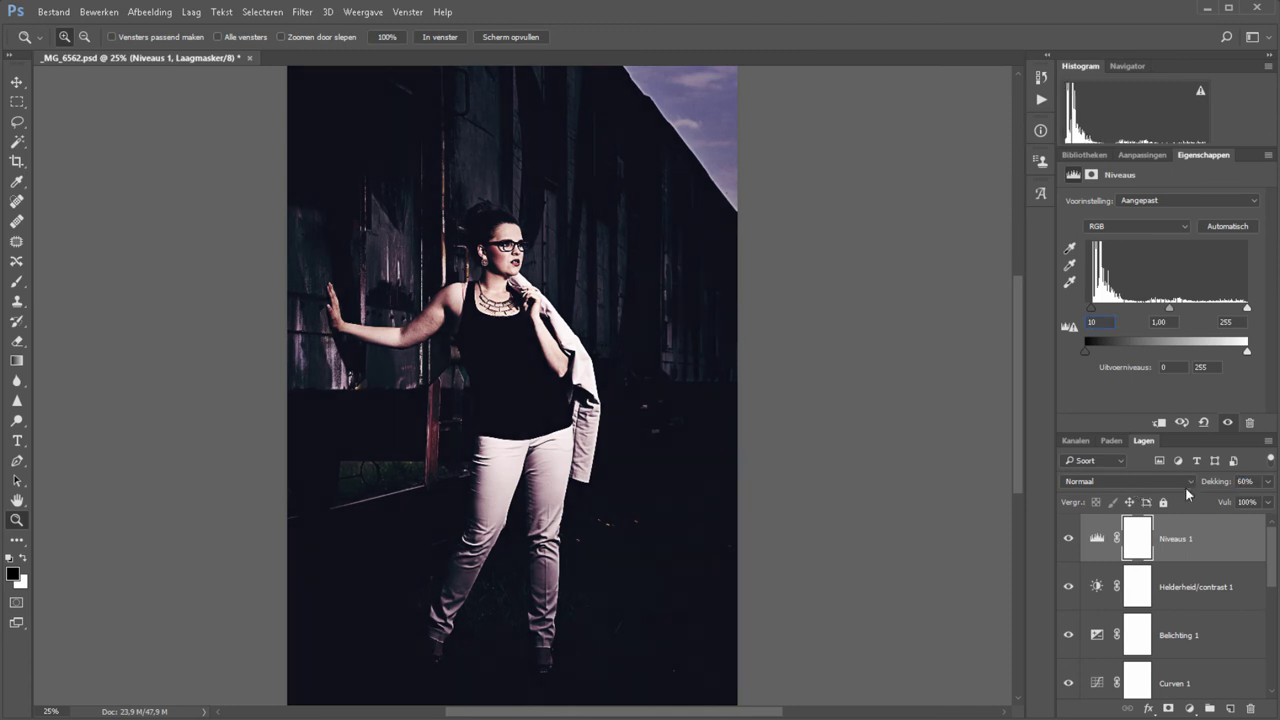
left_click(1198, 590)
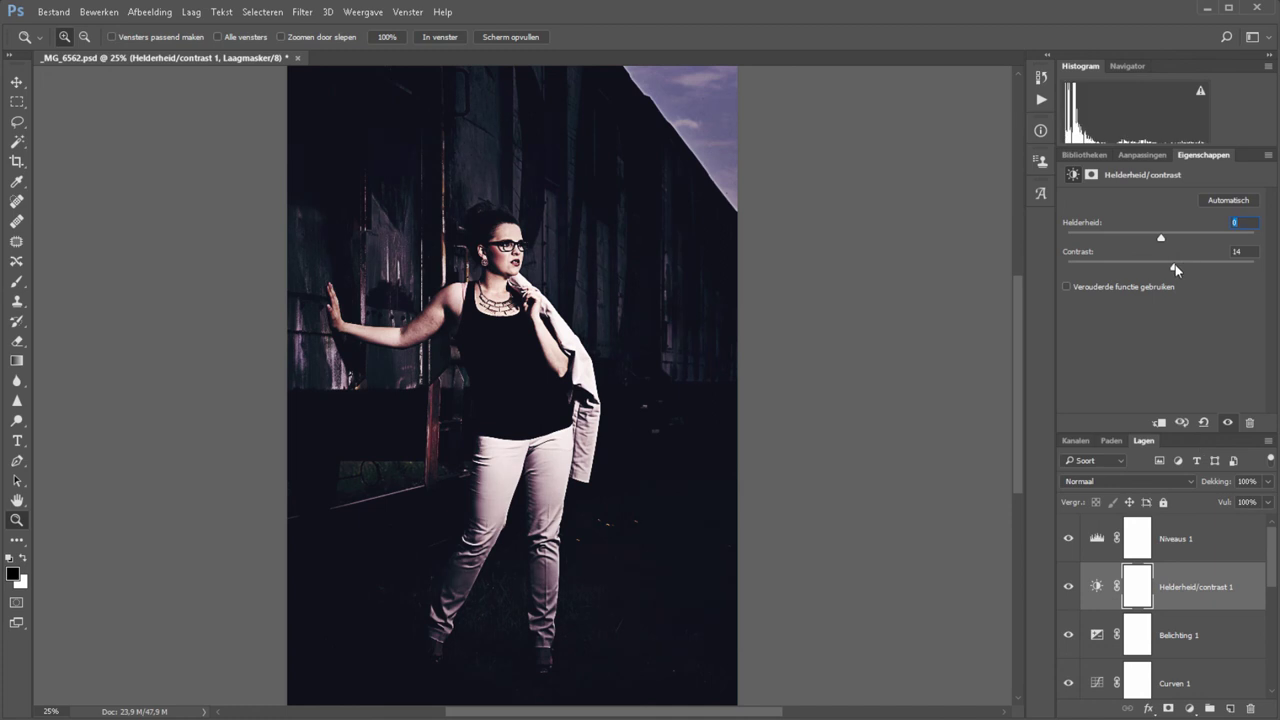
left_click_drag(1270, 565, 1267, 632)
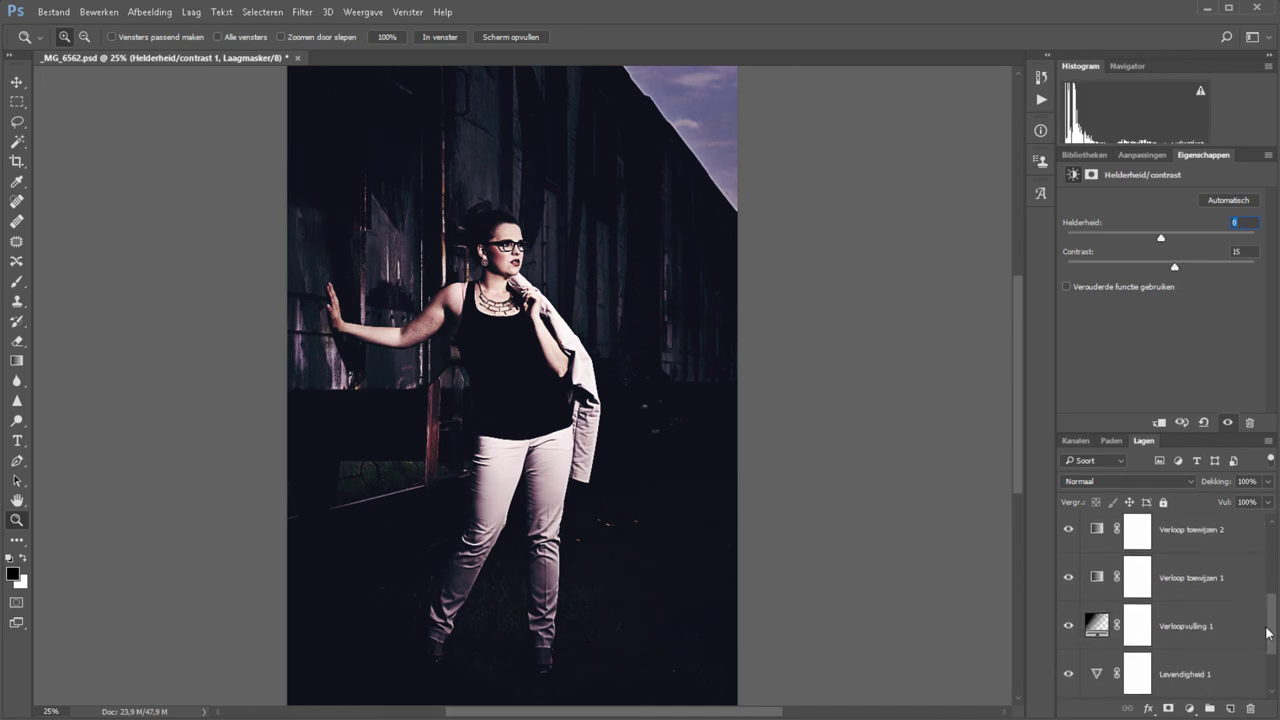
Fade the Verloop toewijzen 1 gradient map to 52% opacity
left_click(1221, 581)
mouse_move(1210, 482)
left_mouse_down()
mouse_move(1197, 483)
mouse_move(1216, 486)
left_mouse_up()
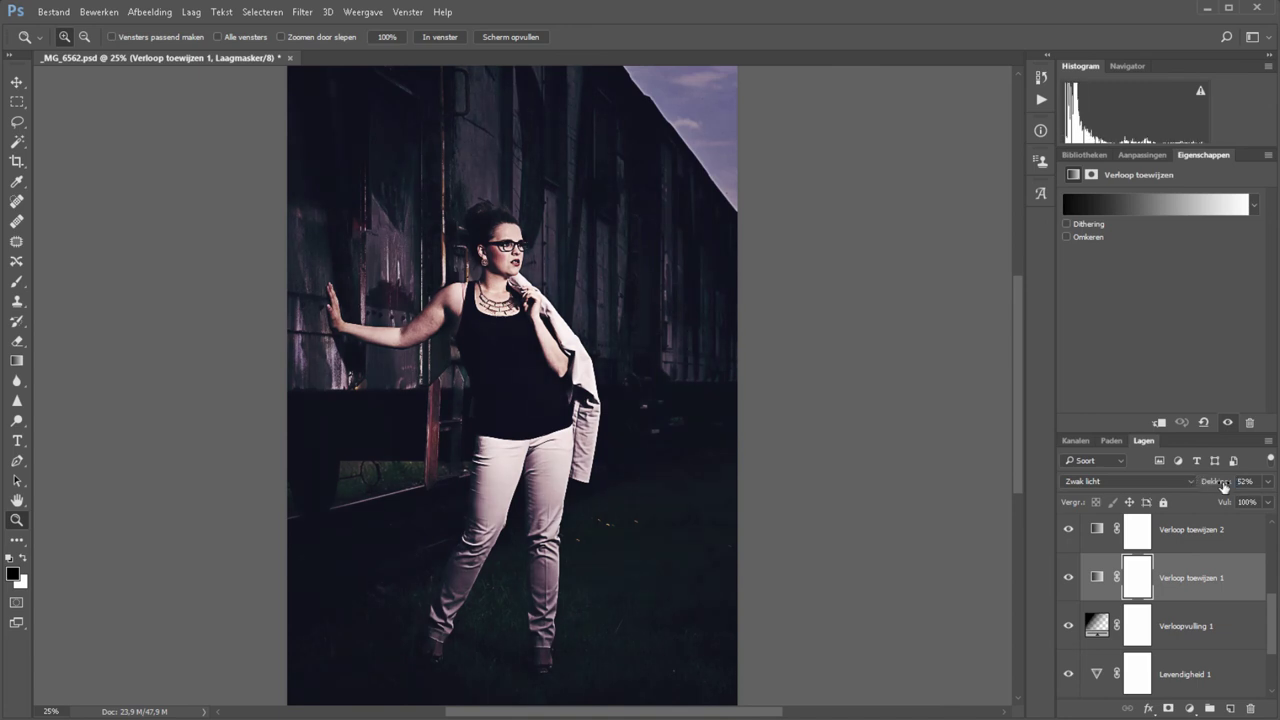
scroll(1275, 662, "down", 2)
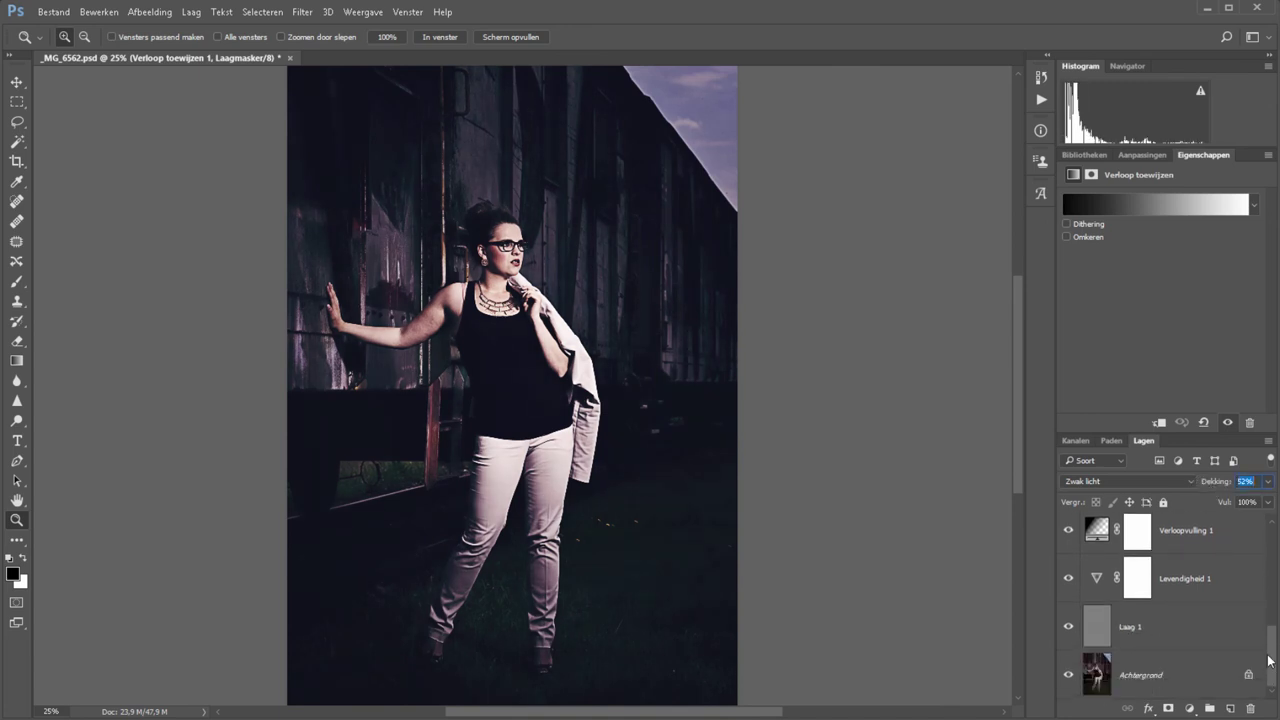
Crop the whole photo to a 2:3 portrait frame around the woman, trimming sky and edges
left_click(321, 120)
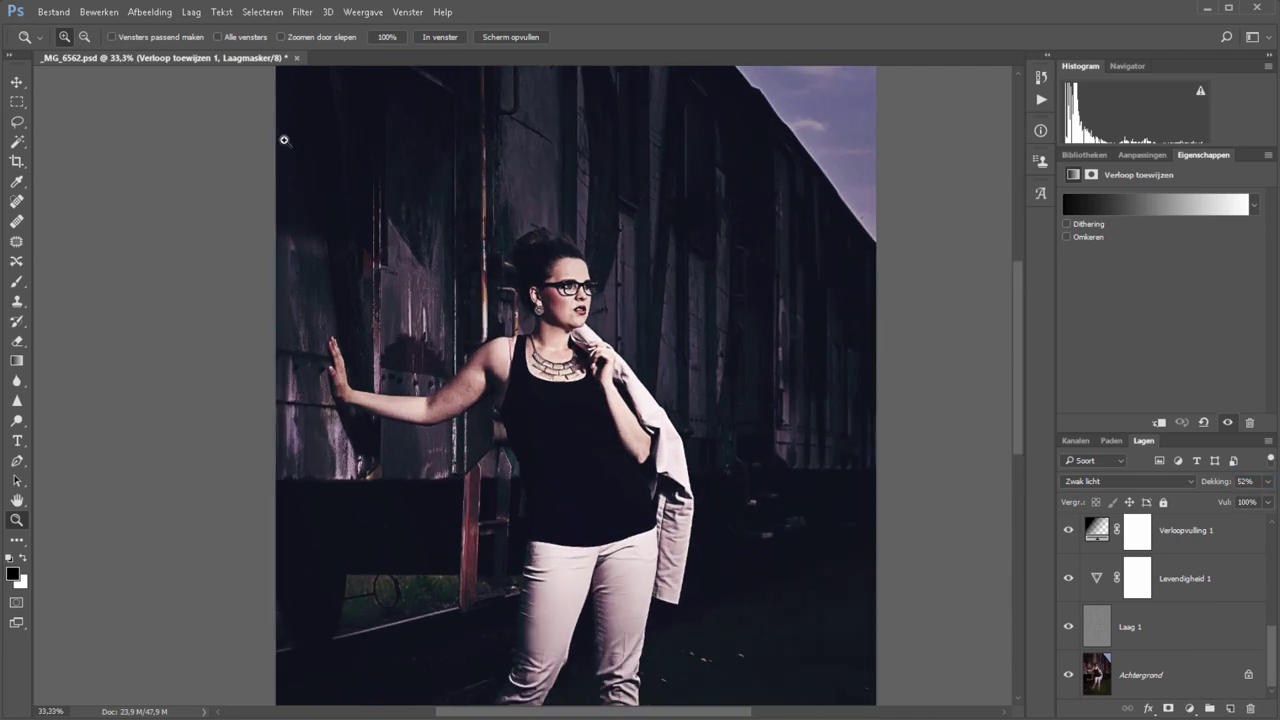
key("ctrl+0")
key("c")
left_click_drag(314, 129, 697, 605)
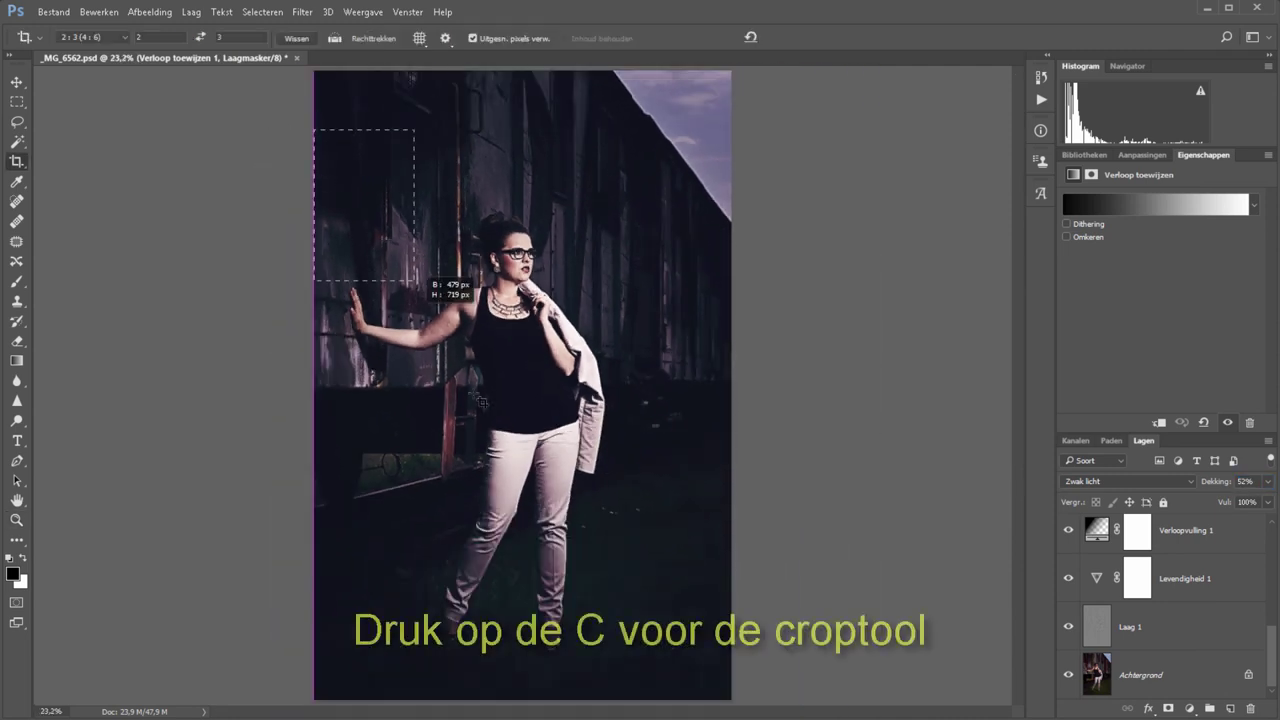
left_click_drag(545, 532, 556, 532)
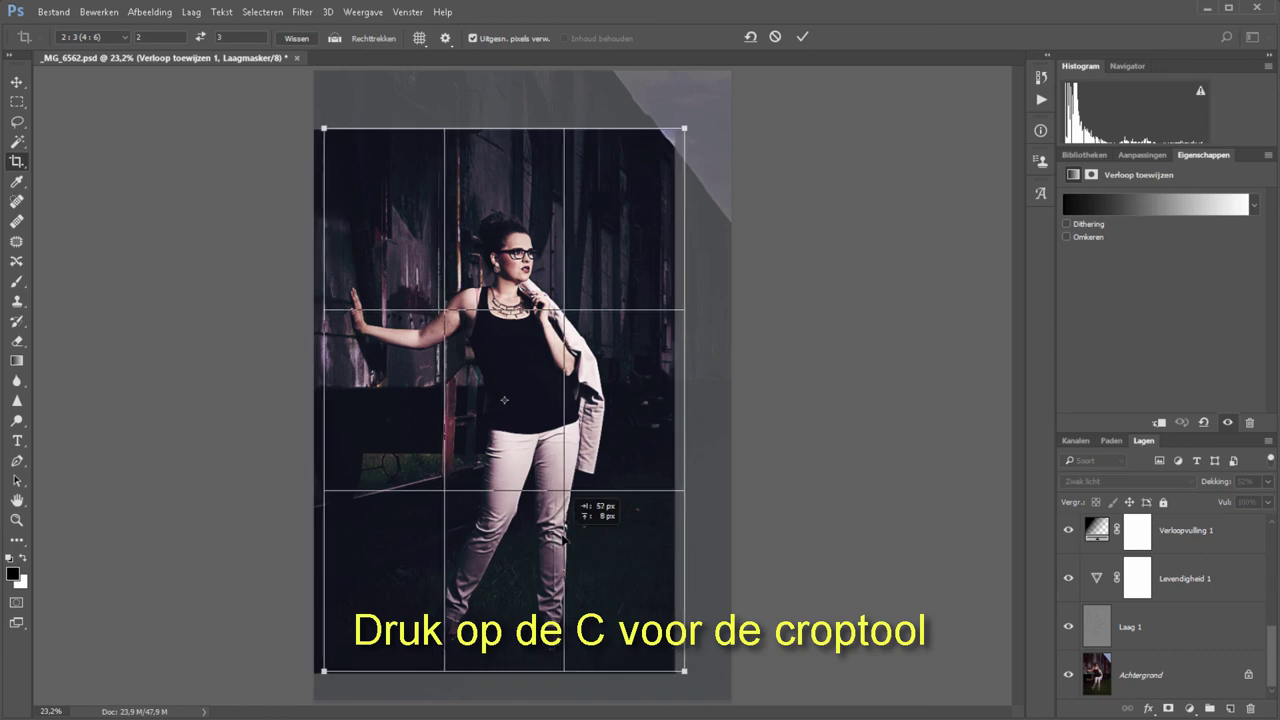
key("Return")
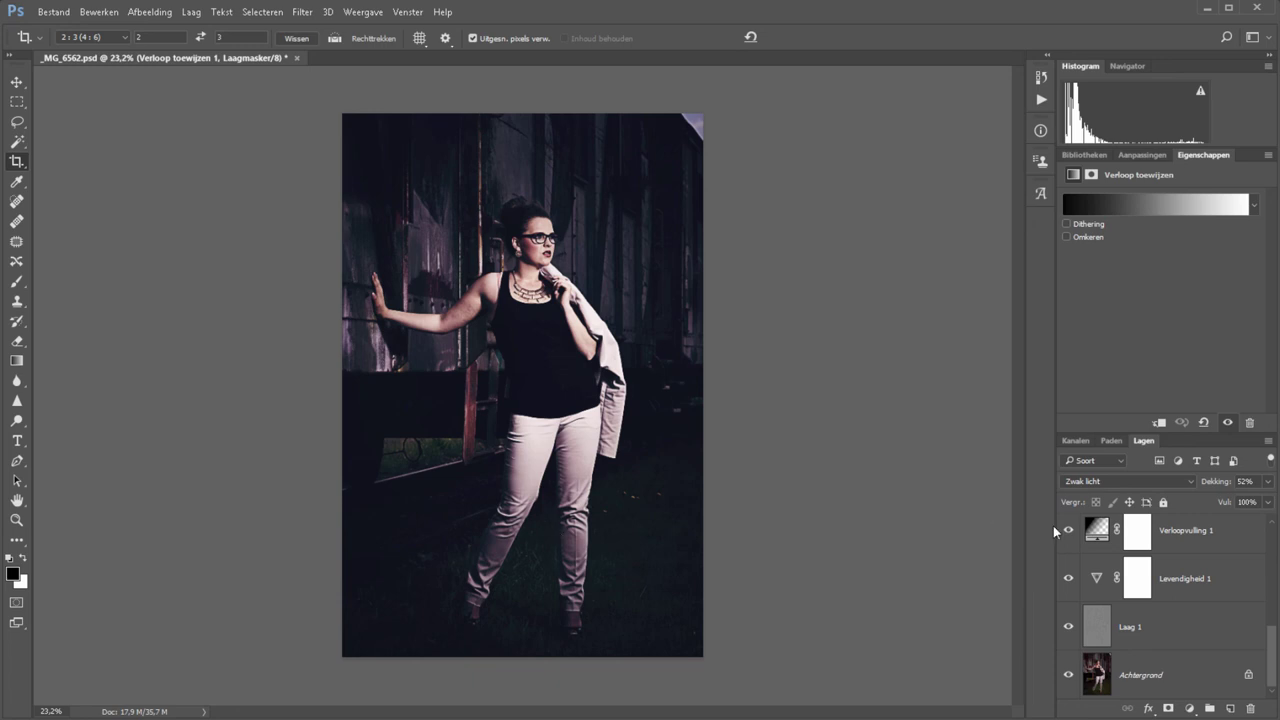
scroll(1268, 525, "up", 2)
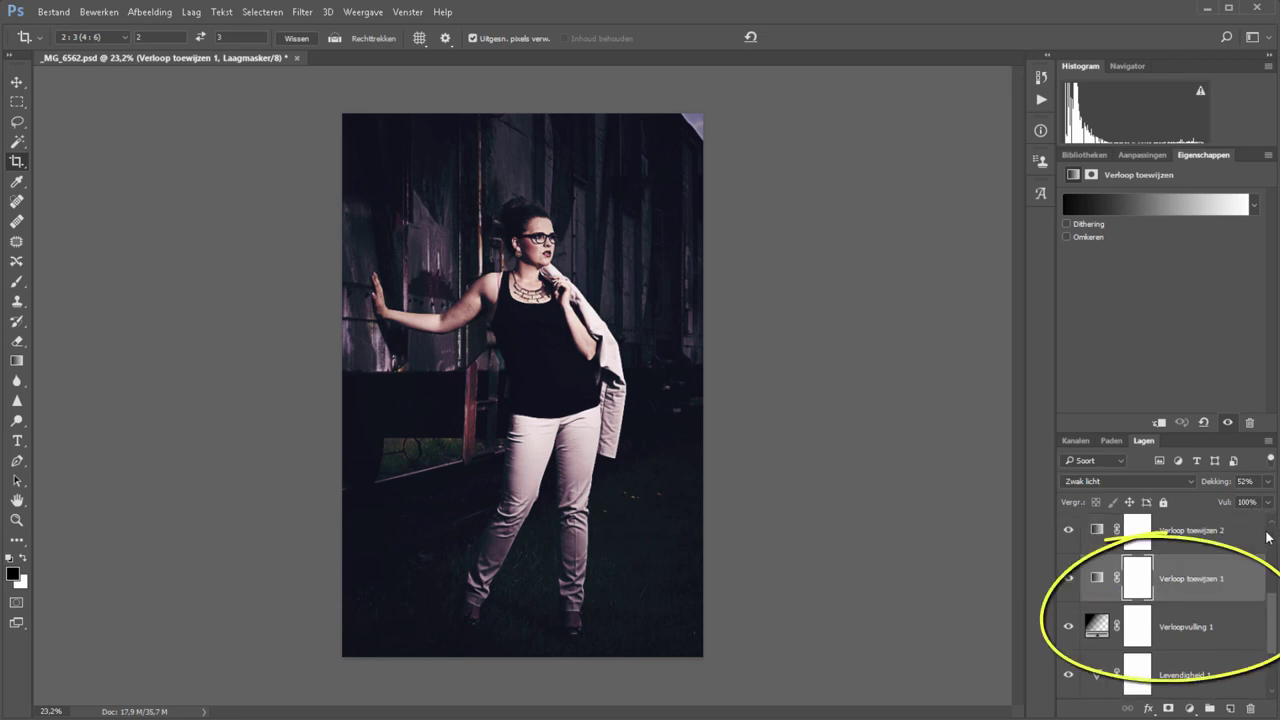
left_click(1203, 532)
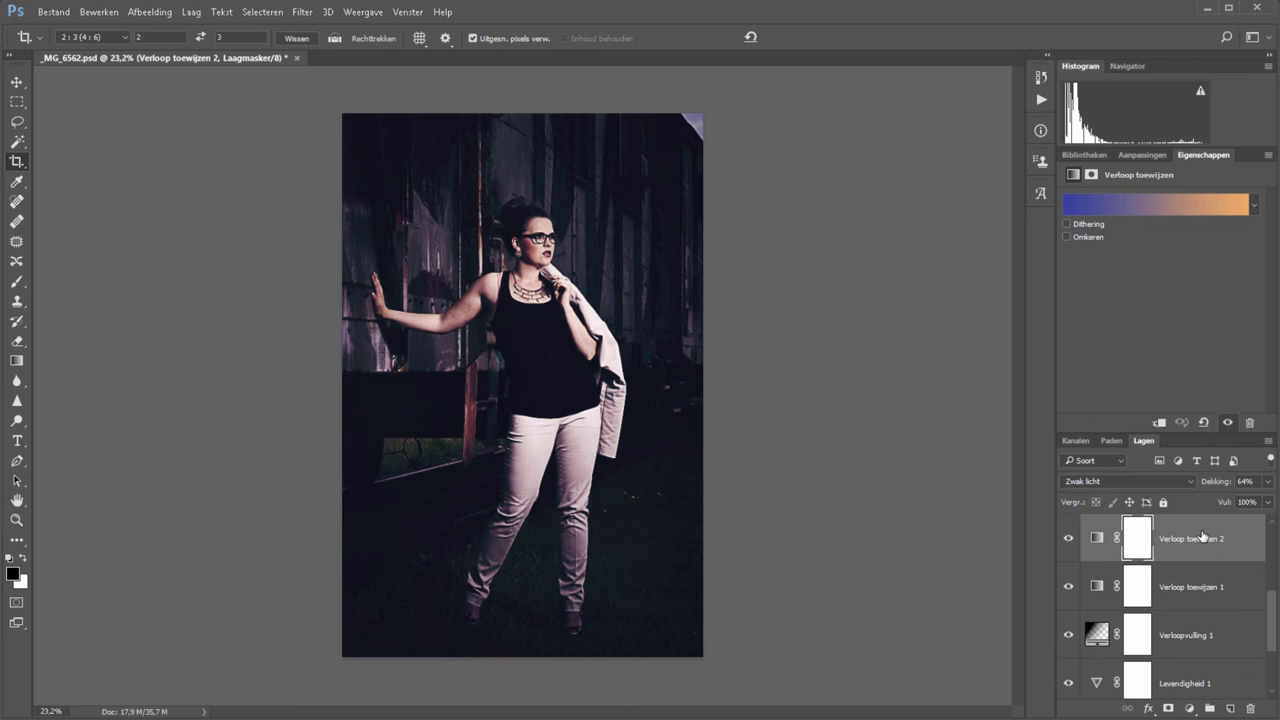